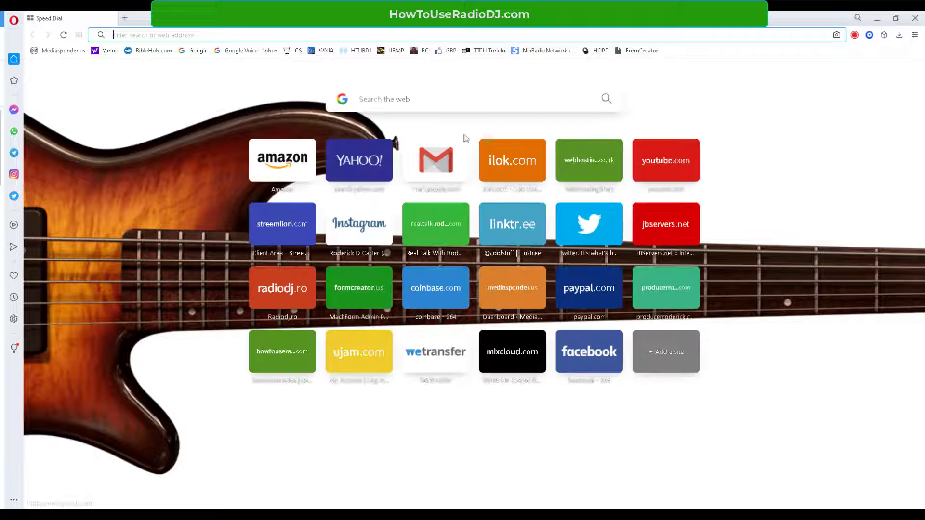
- Google 'stationplaylist' from Opera's Speed Dial and open the StationPlaylist.com home page
left_click(431, 104)
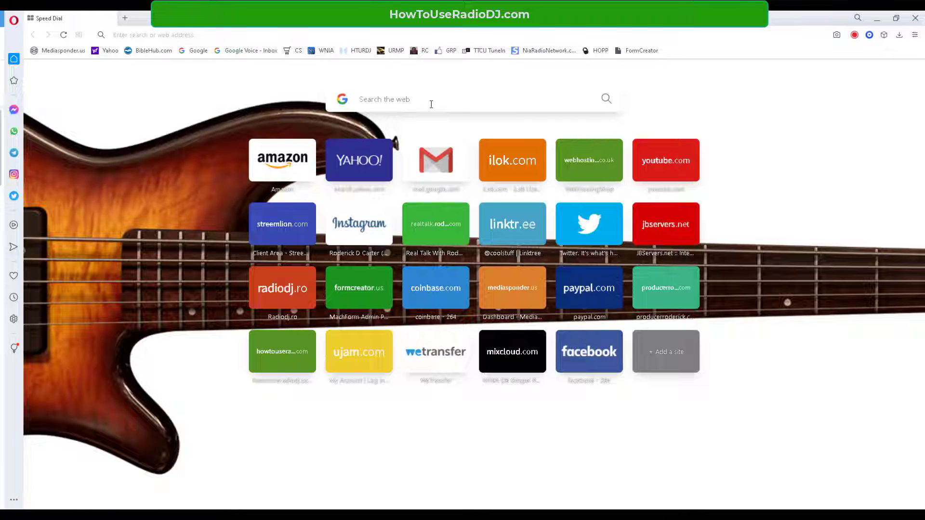
type("statio")
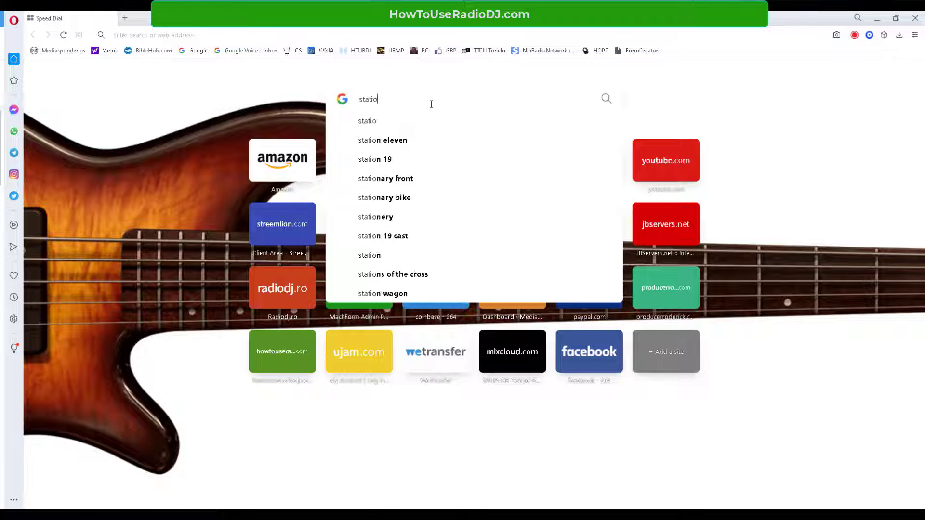
type("nplayli")
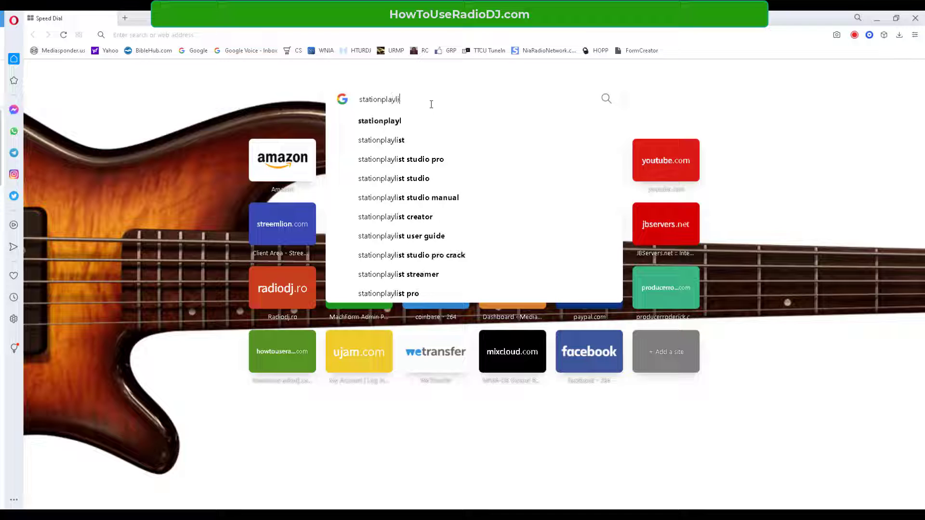
type("st")
key("Return")
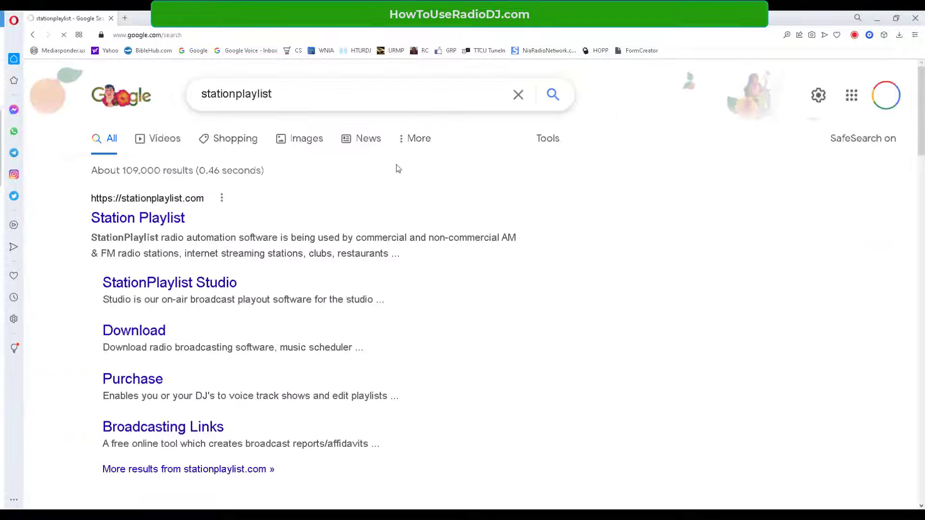
left_click(152, 224)
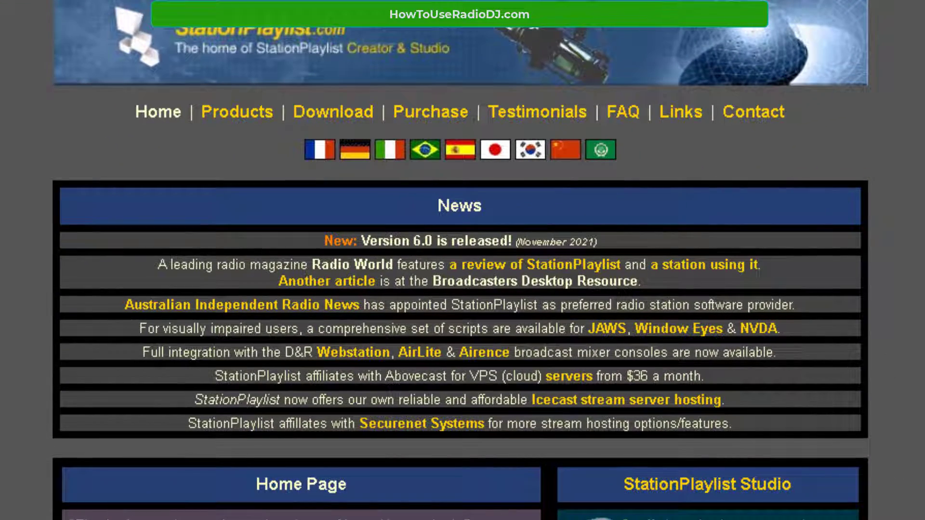
scroll(460, 260, "down", 5)
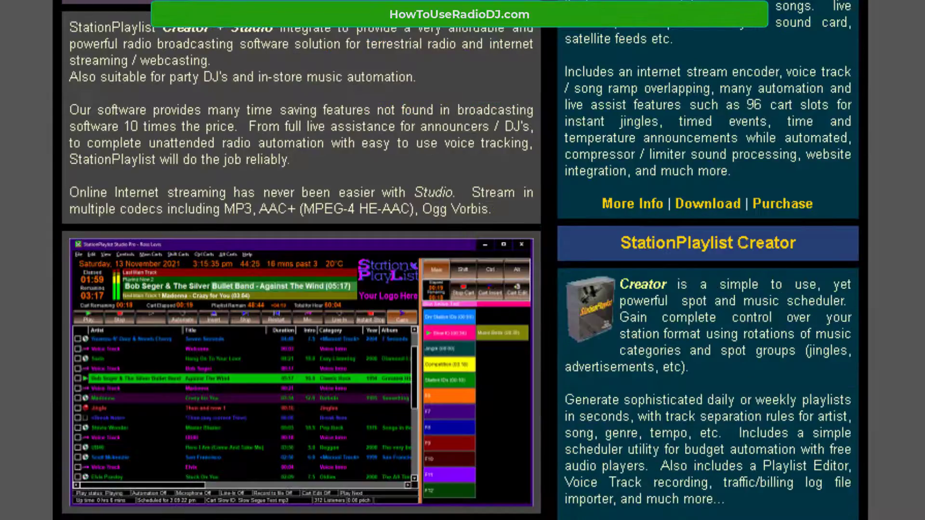
scroll(460, 260, "down", 2)
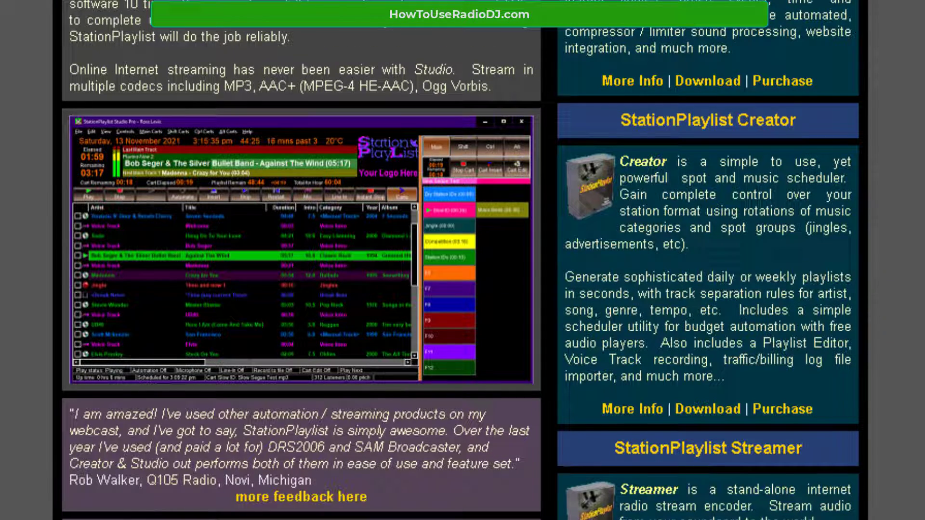
- Scroll back up to the top of the StationPlaylist home page
scroll(460, 260, "up", 8)
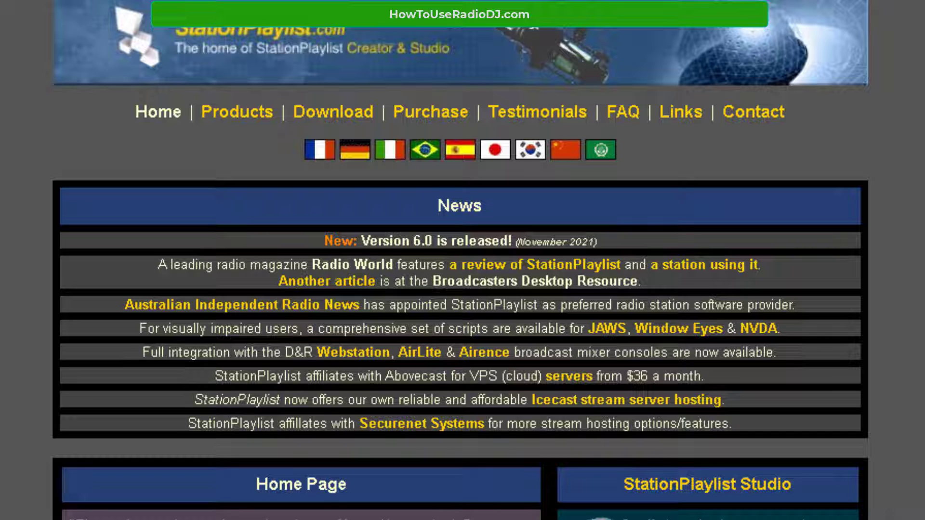
key("alt+Tab")
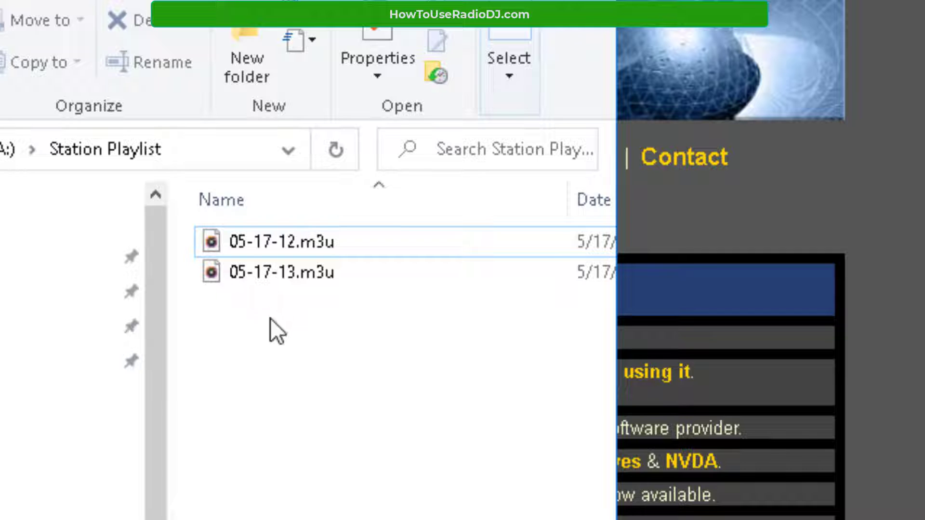
- Create a new text document and rename it 05-19-11.m3u, accepting the extension change
right_click(224, 394)
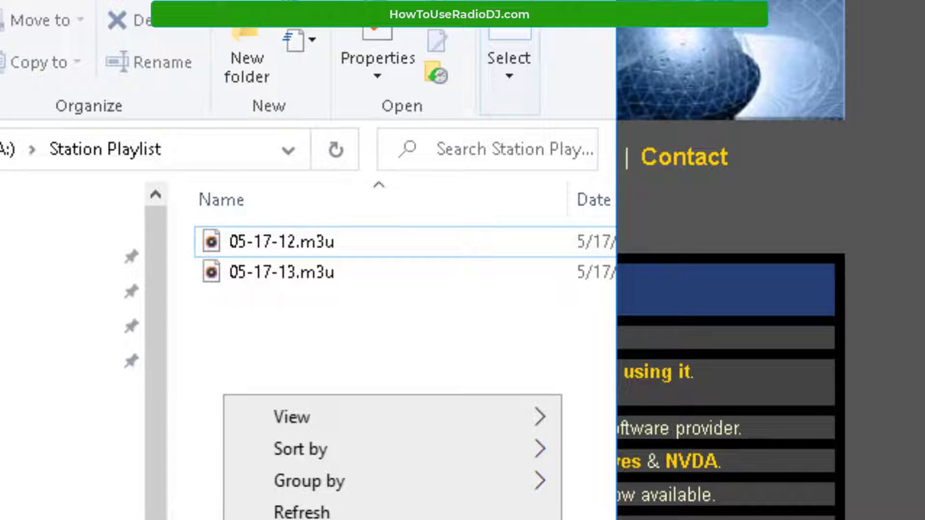
left_click(626, 517)
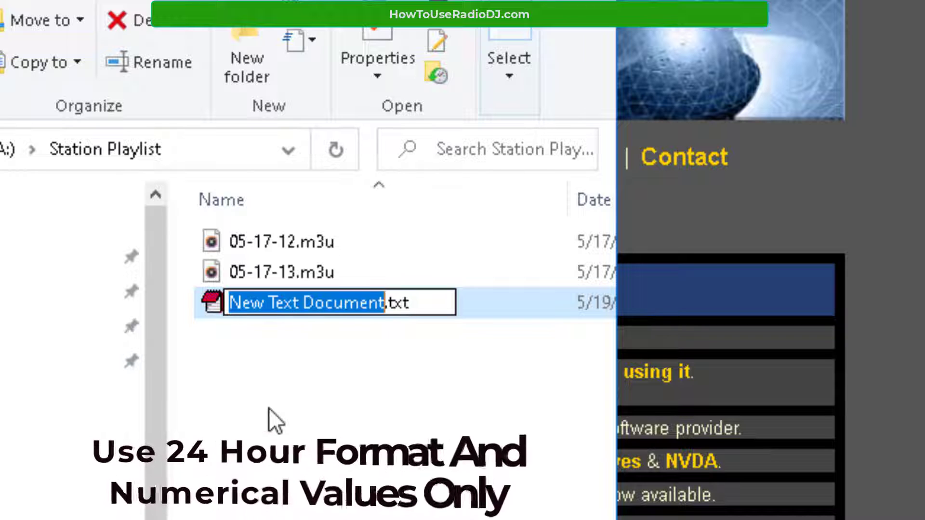
type("05")
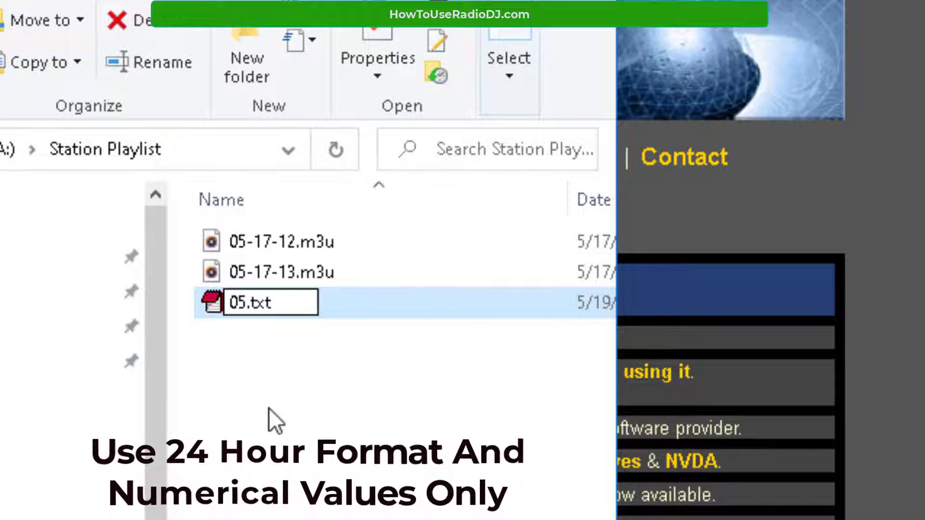
type("-")
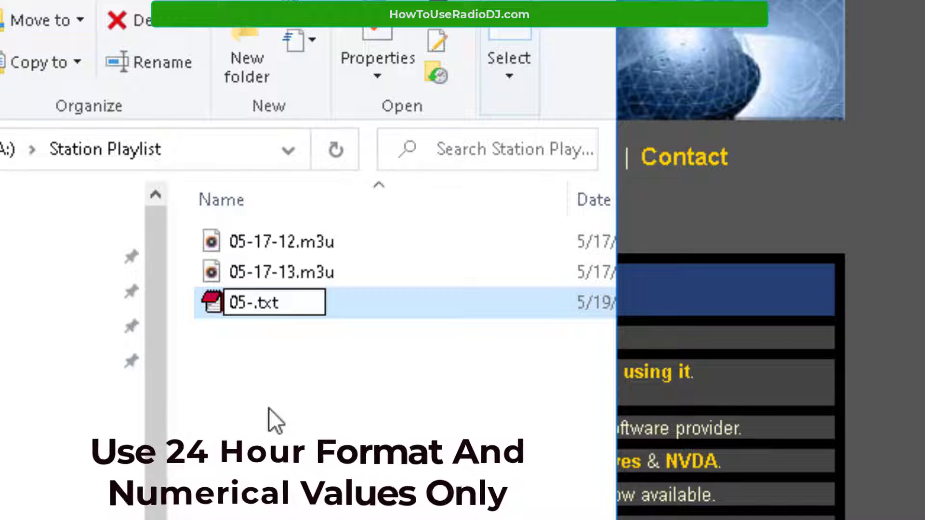
type("19")
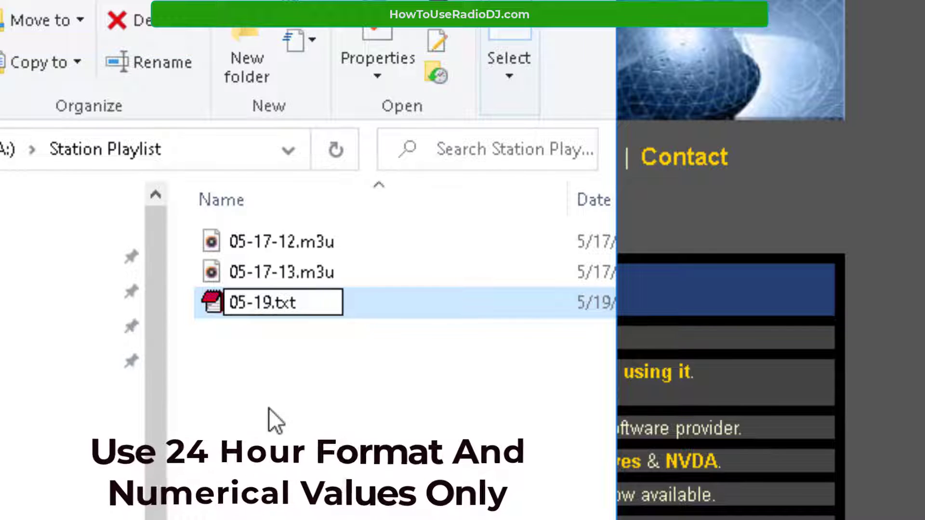
type("-")
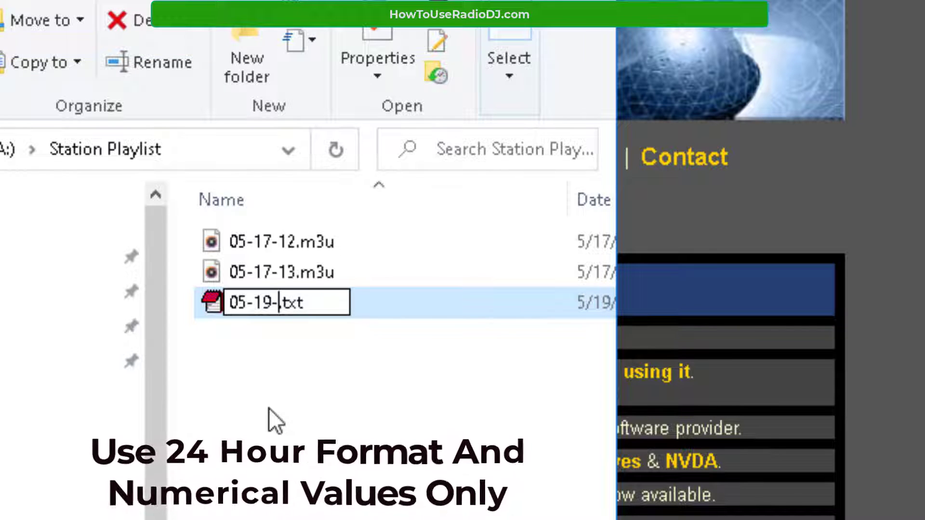
type("11")
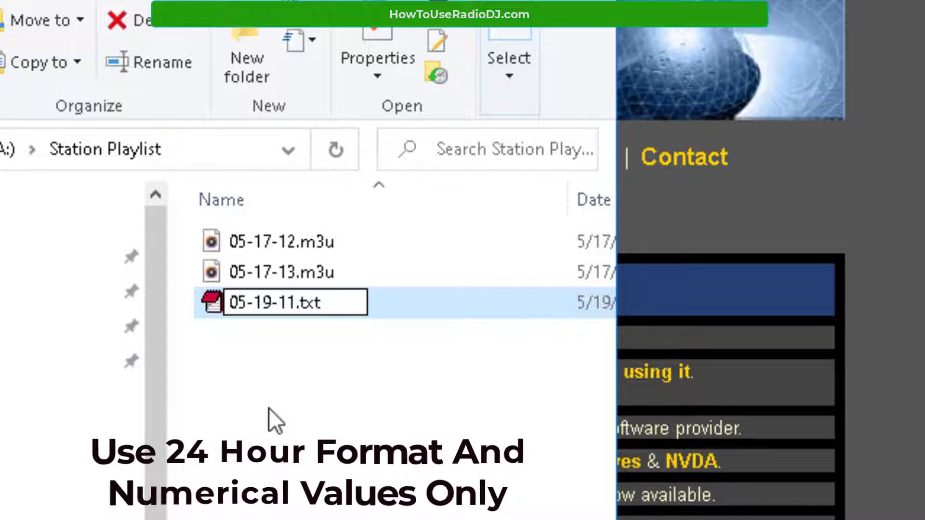
key("Delete")
key("Delete")
key("Delete")
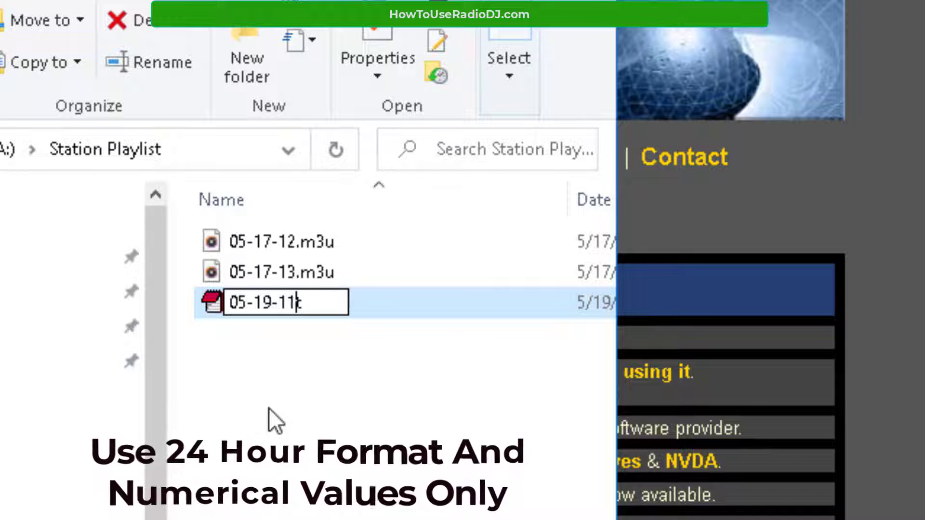
key("Delete")
type(".m")
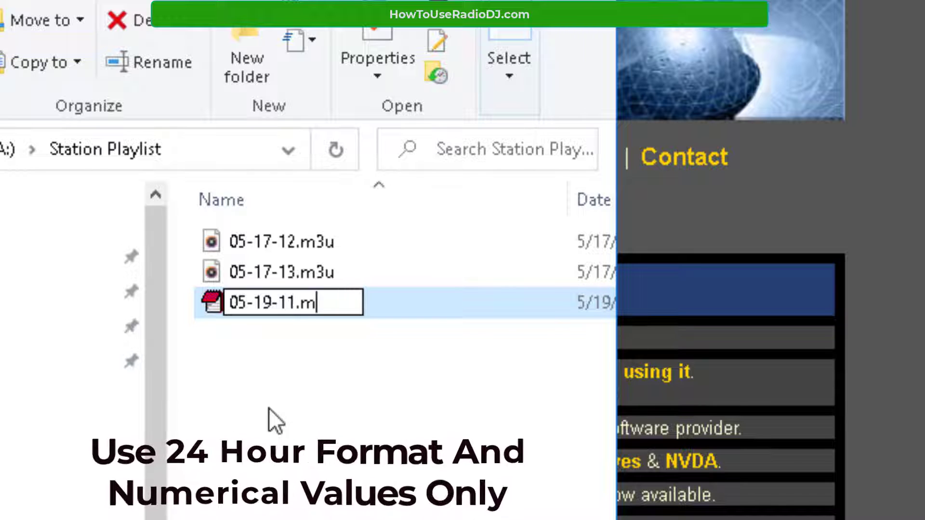
type("3u")
key("Return")
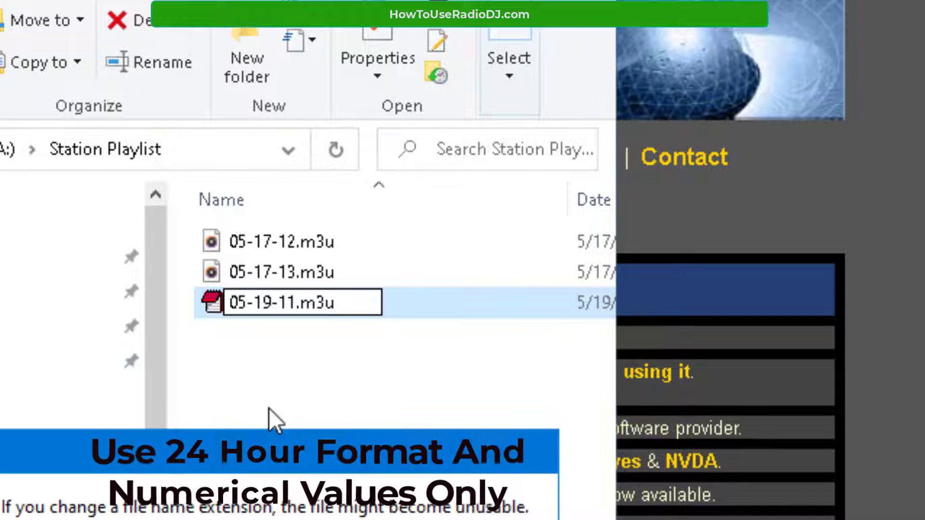
key("Return")
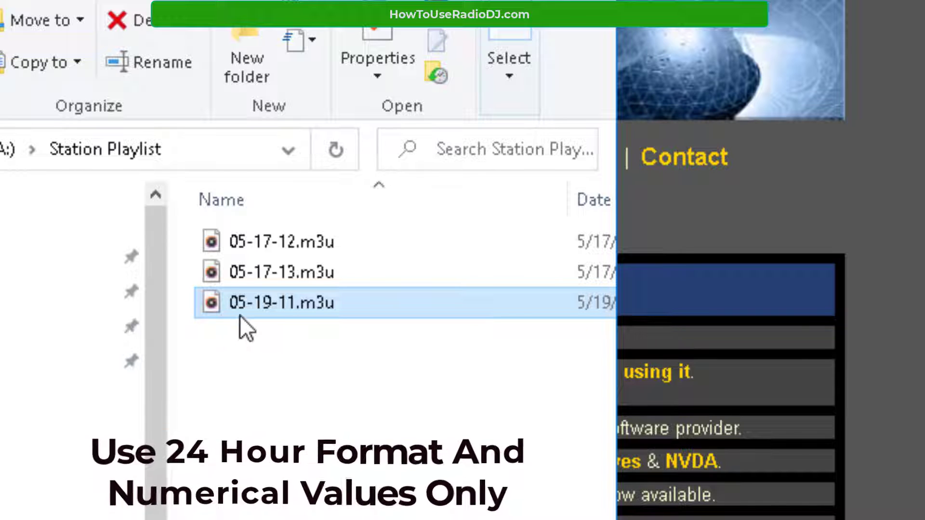
- Check 05-19-11.m3u's infotip to confirm it is an empty M3U file
mouse_move(237, 310)
mouse_move(290, 311)
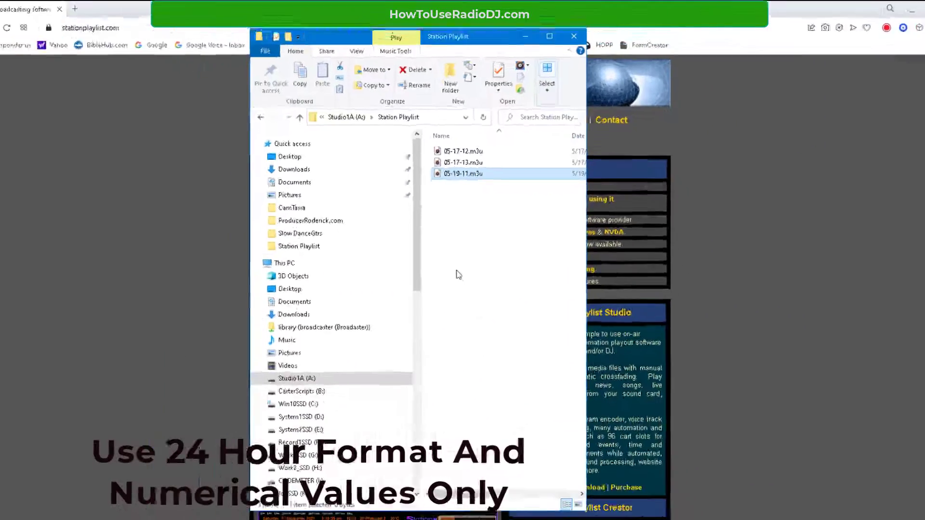
left_click(199, 340)
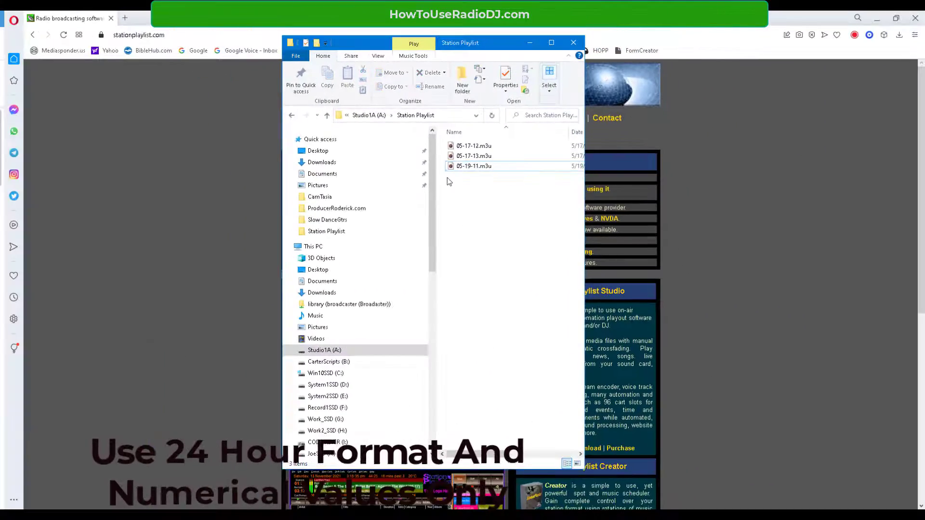
left_click(457, 168)
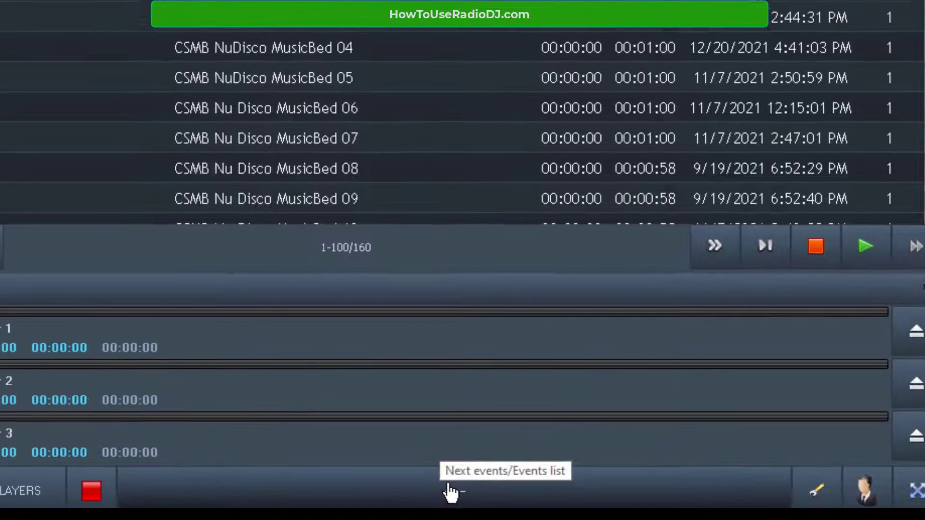
- Add a new RadioDJ event named 'Load Station Playlist M3U'
left_click(419, 479)
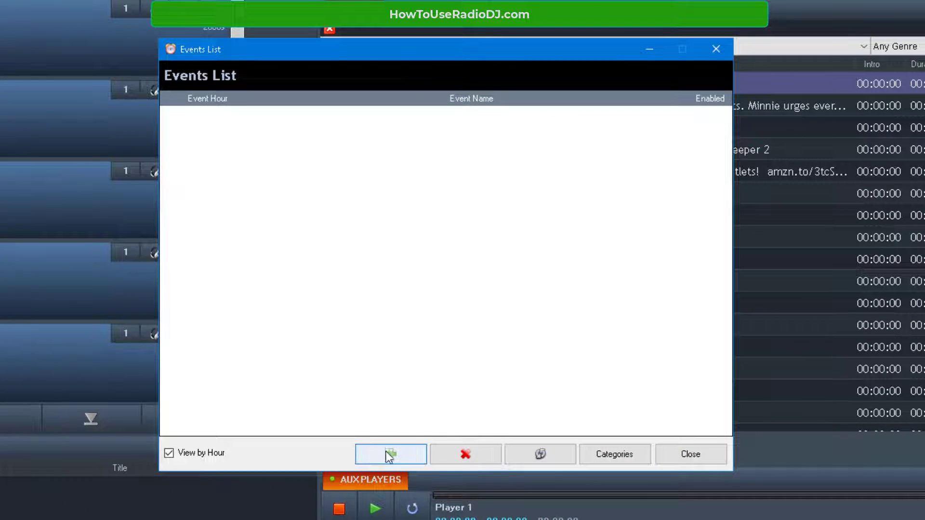
left_click(385, 454)
left_click(361, 122)
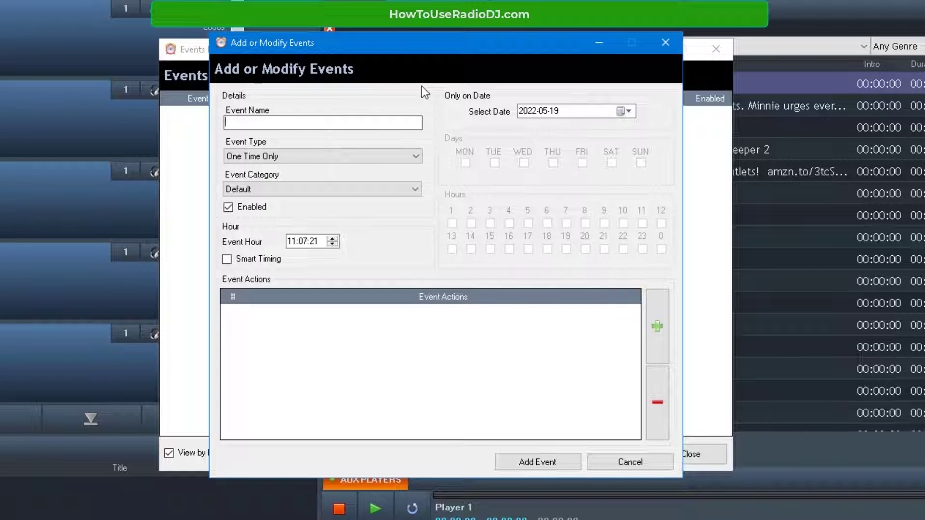
type("Load Station Playlis")
type("t M3")
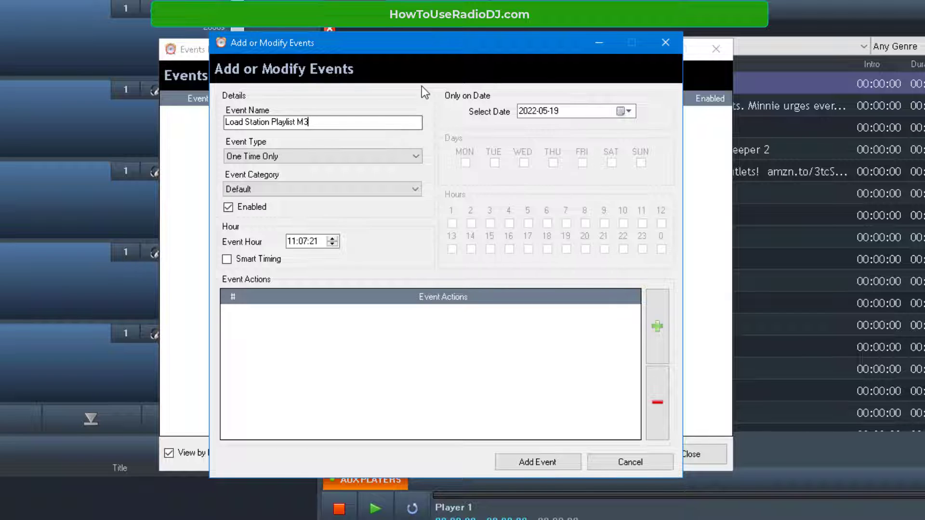
type("U")
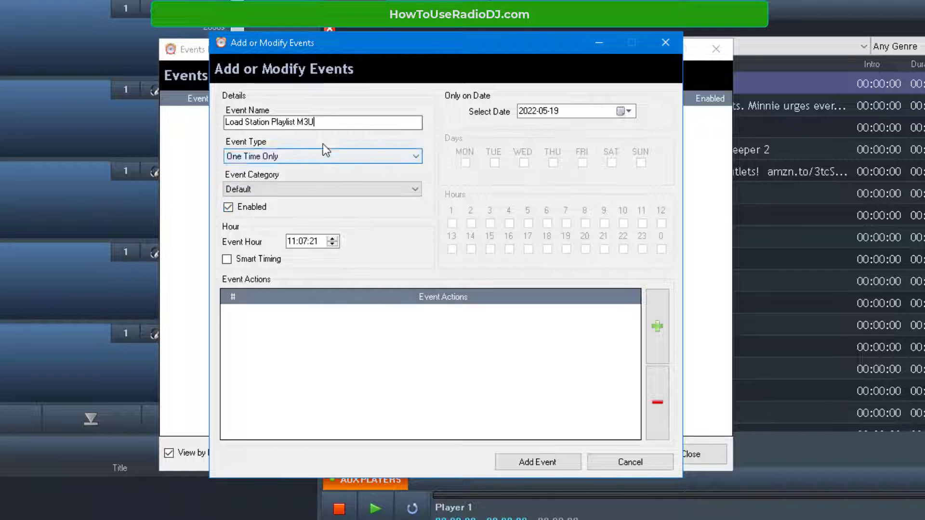
- Set the event type to Repeat by Day and Hour with Event Hour 00:00:00
left_click(313, 155)
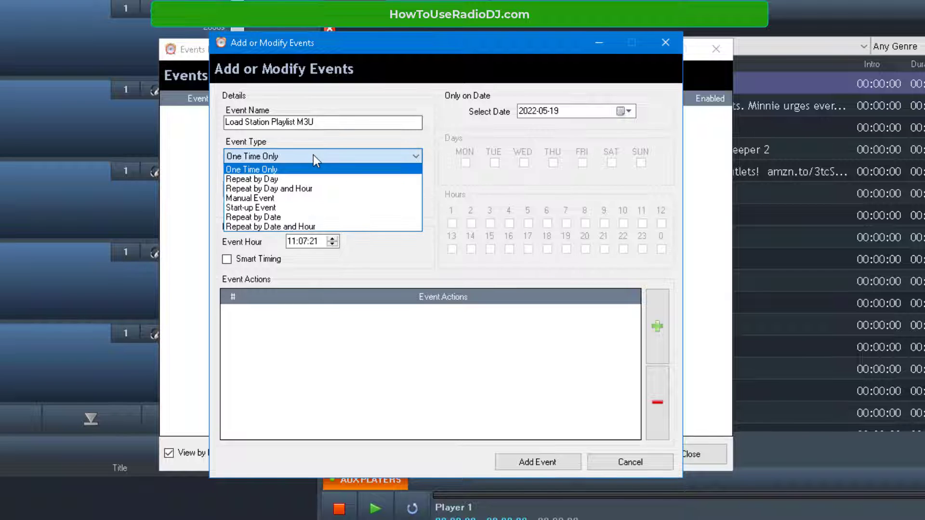
left_click(292, 188)
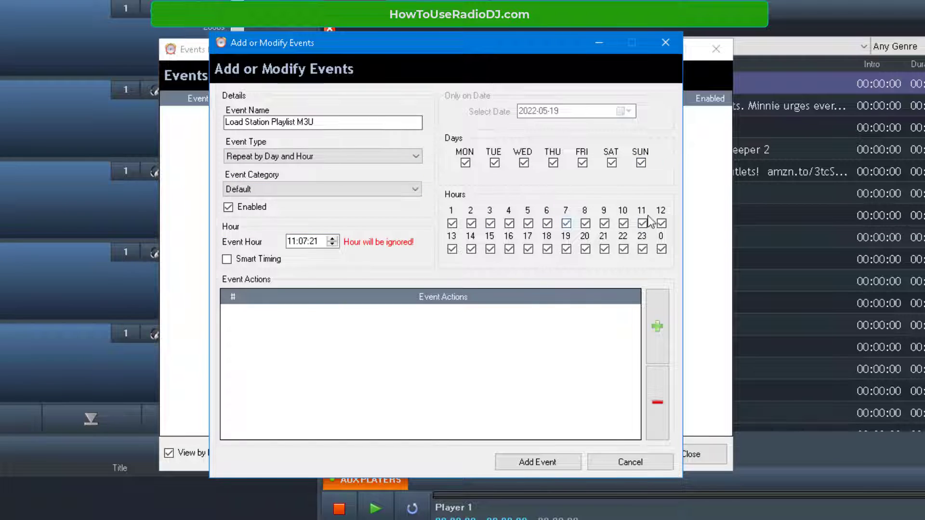
left_click(290, 241)
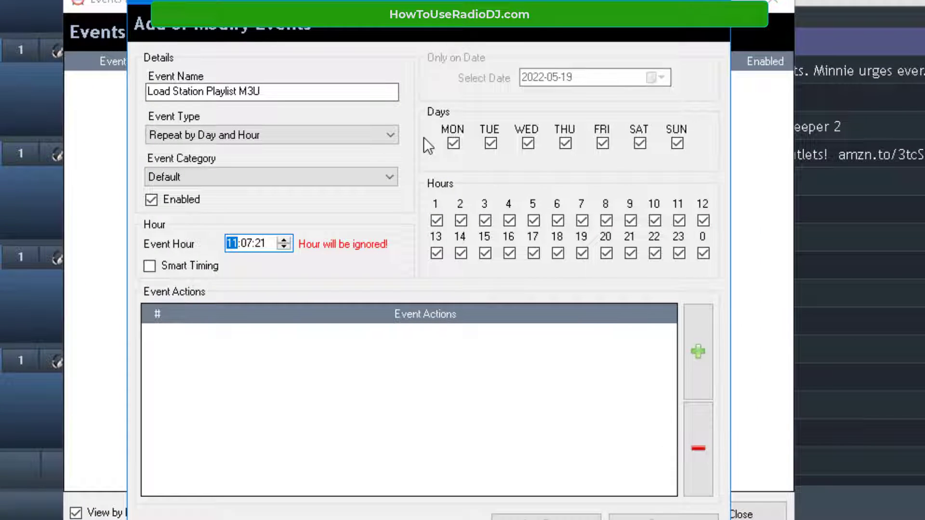
type("000000")
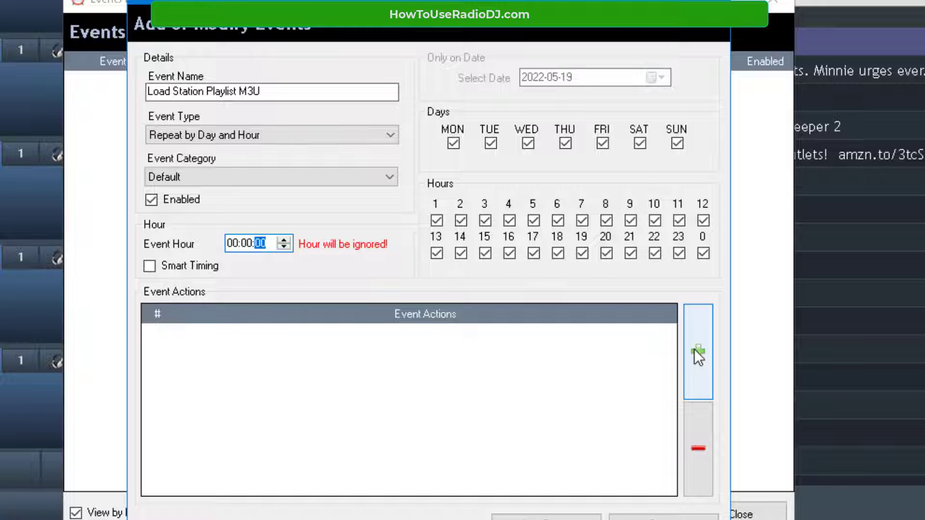
- Open the Event Actions dialog from the + button beside Event Actions
left_click(695, 350)
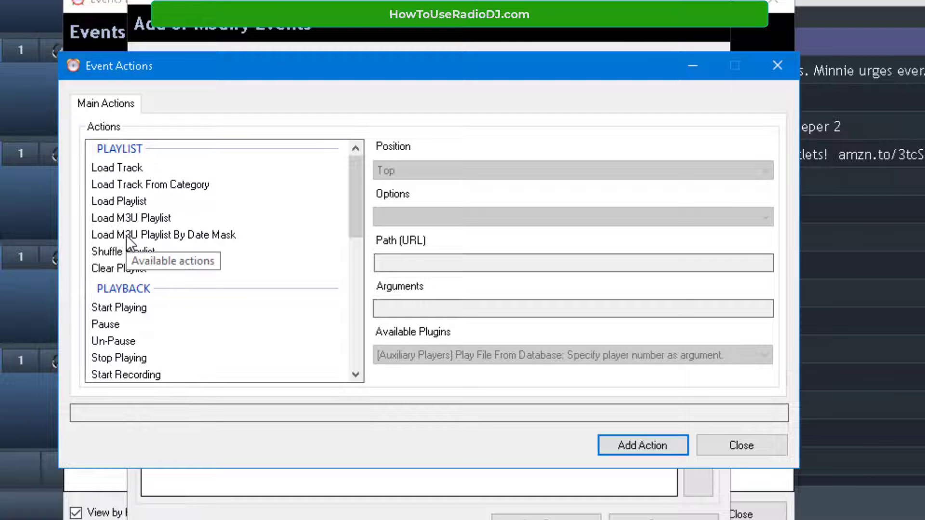
- Choose Load M3U Playlist By Date Mask with path A:\Station Playlist
left_click(214, 236)
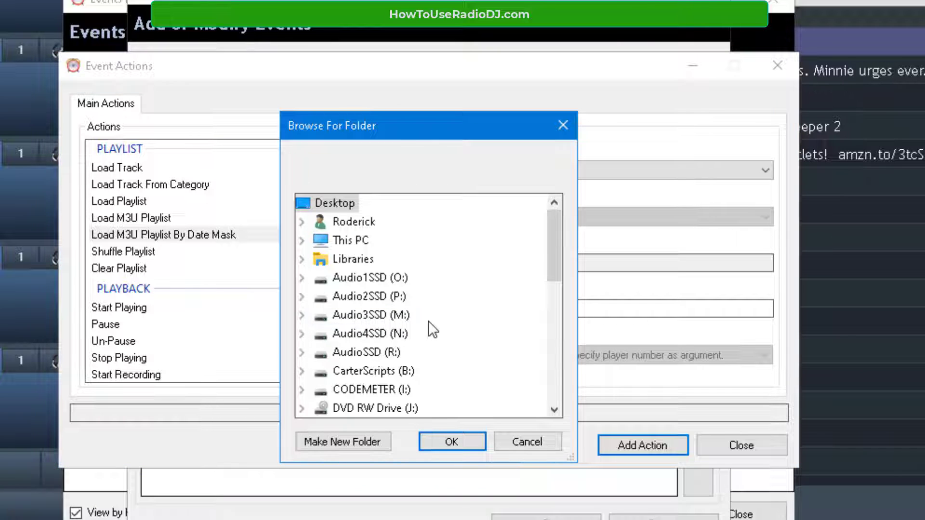
left_click(299, 241)
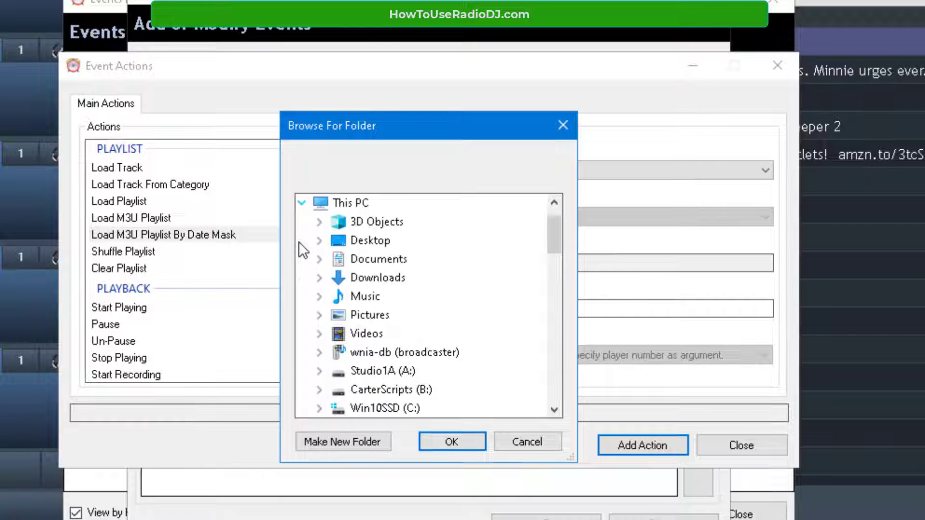
left_click(318, 371)
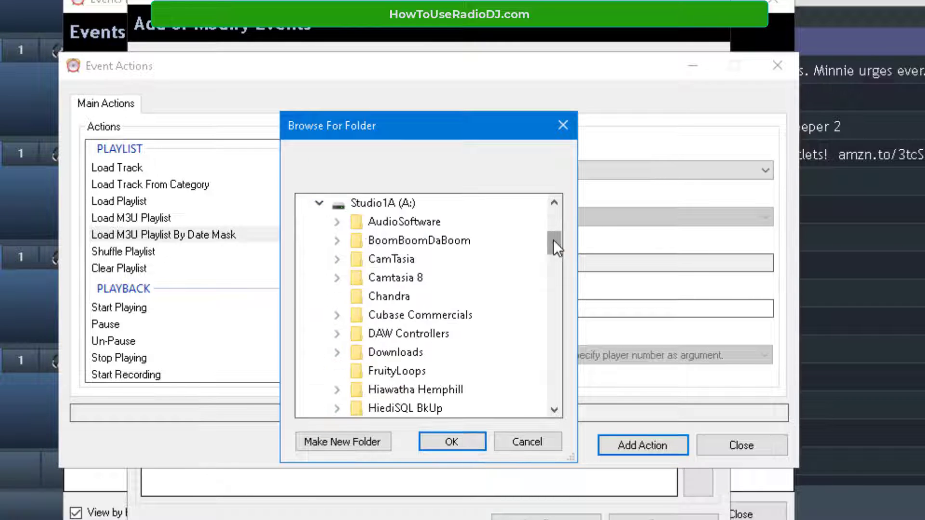
left_click_drag(554, 239, 562, 287)
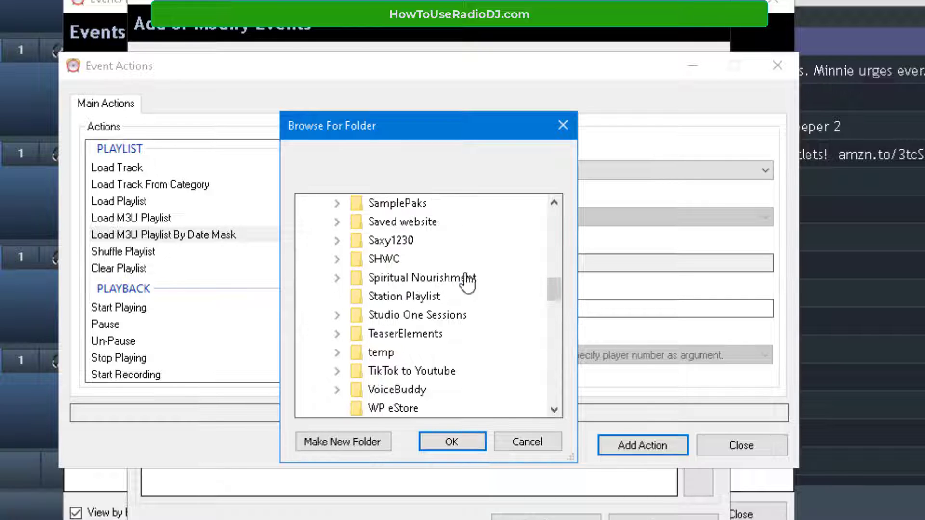
left_click(425, 297)
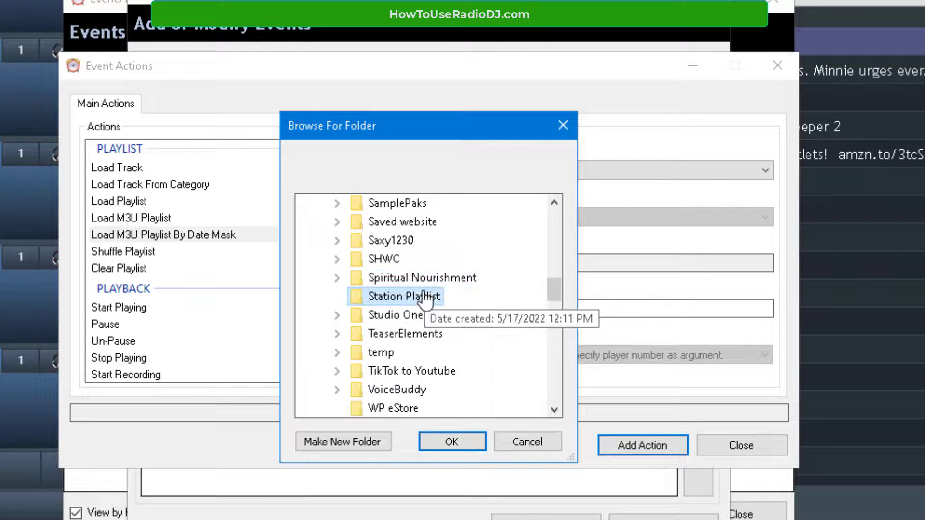
left_click(452, 440)
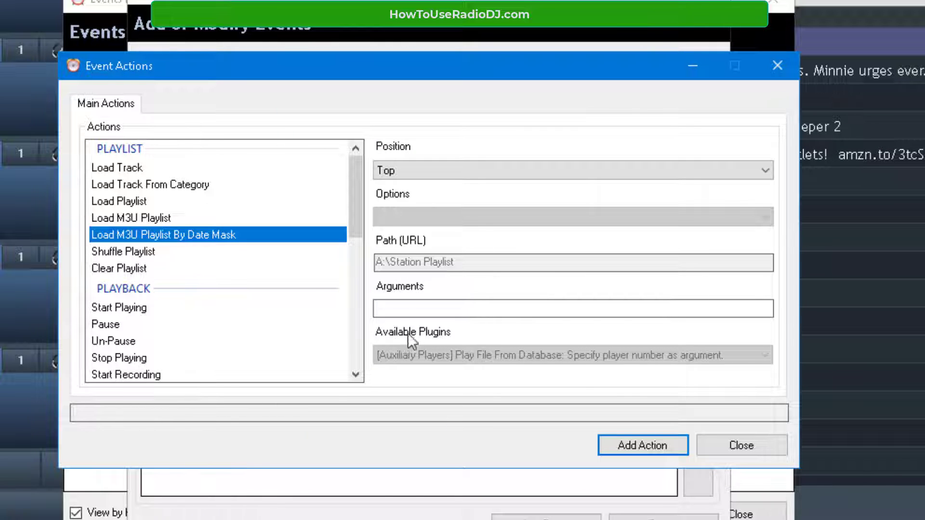
- Enter MM-d-HH as the date-mask argument
left_click(396, 309)
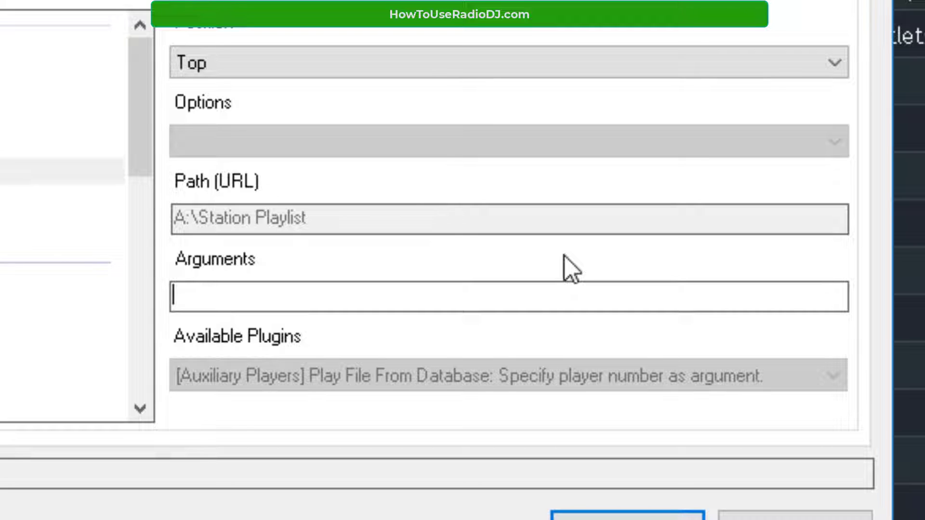
type("MM")
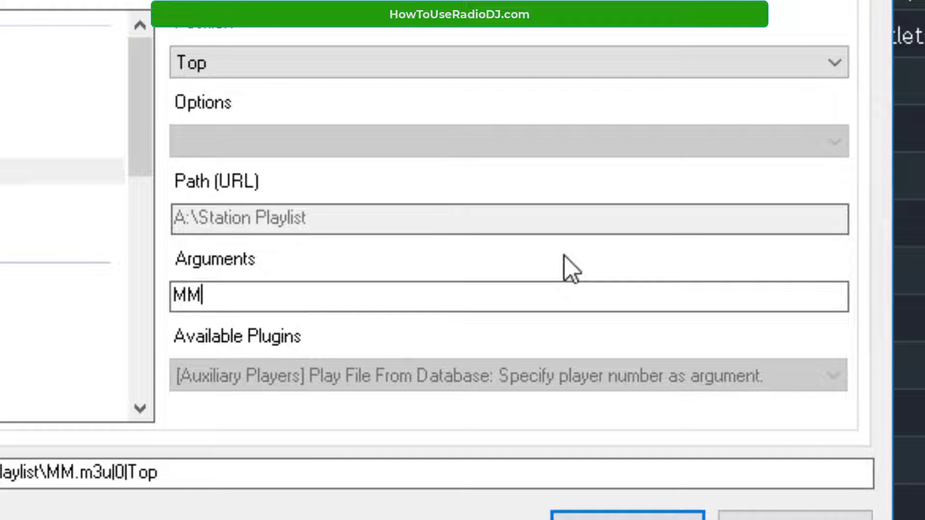
type("-")
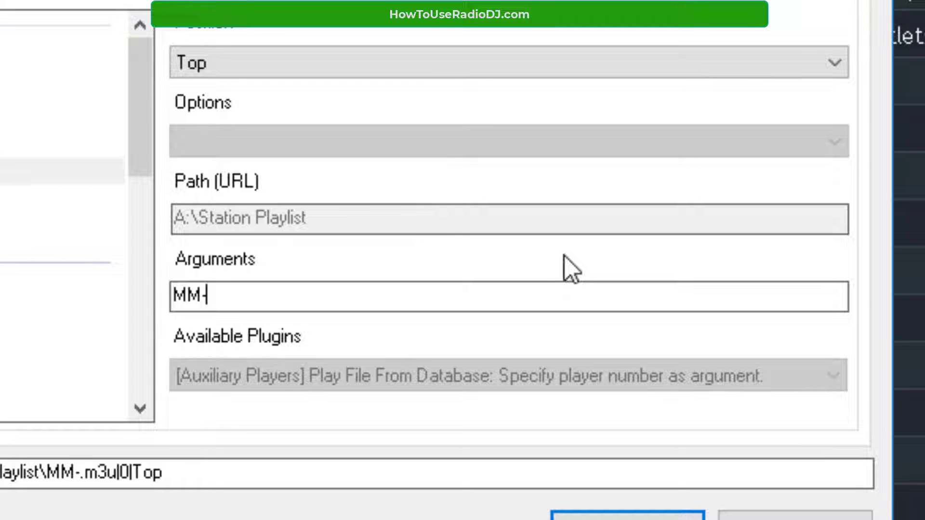
type("d")
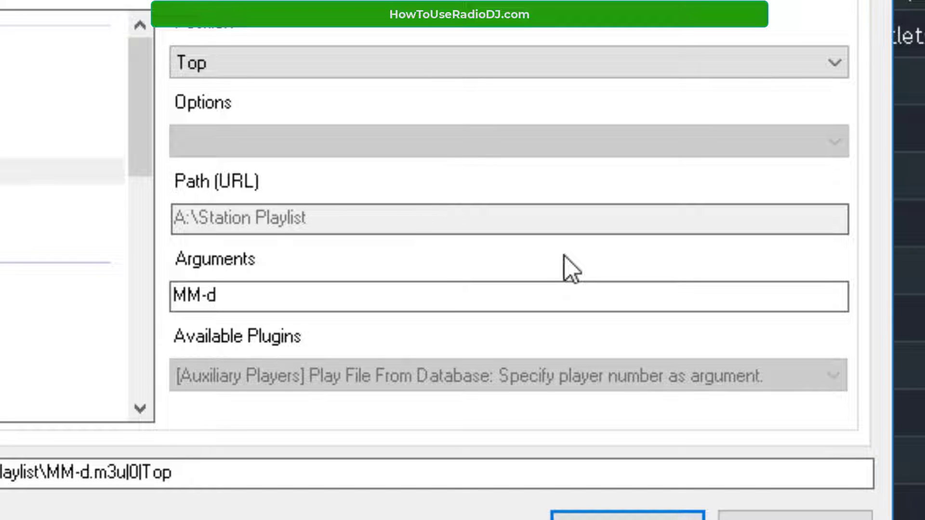
type("-")
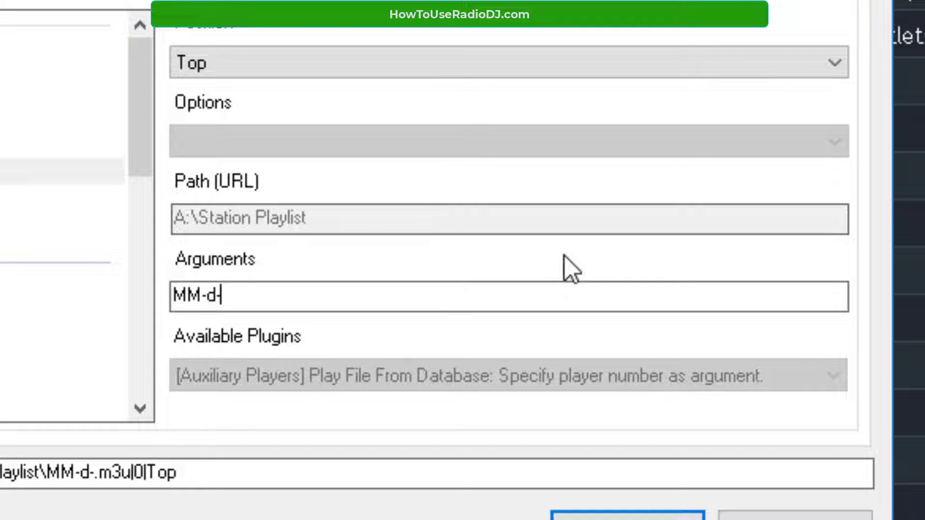
type("HH")
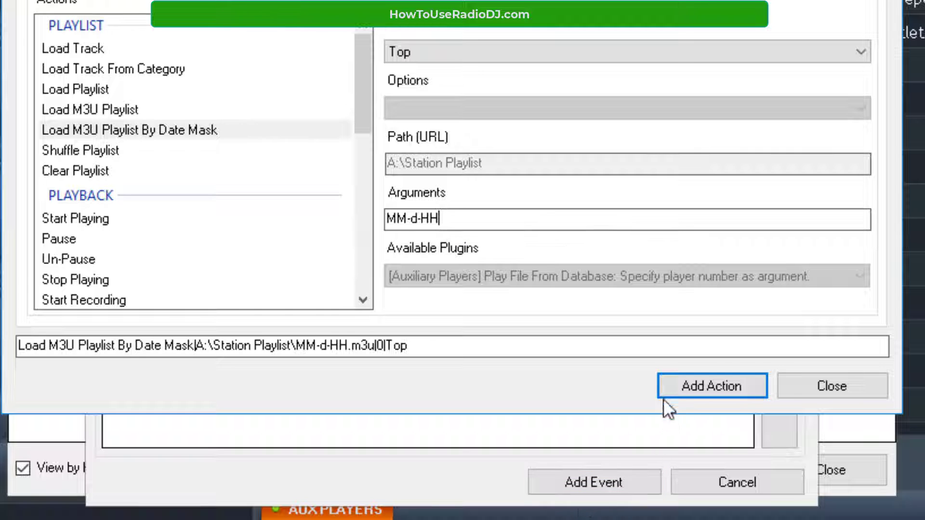
- Add Load M3U Playlist By Date Mask as action 1 of the event
left_click(703, 389)
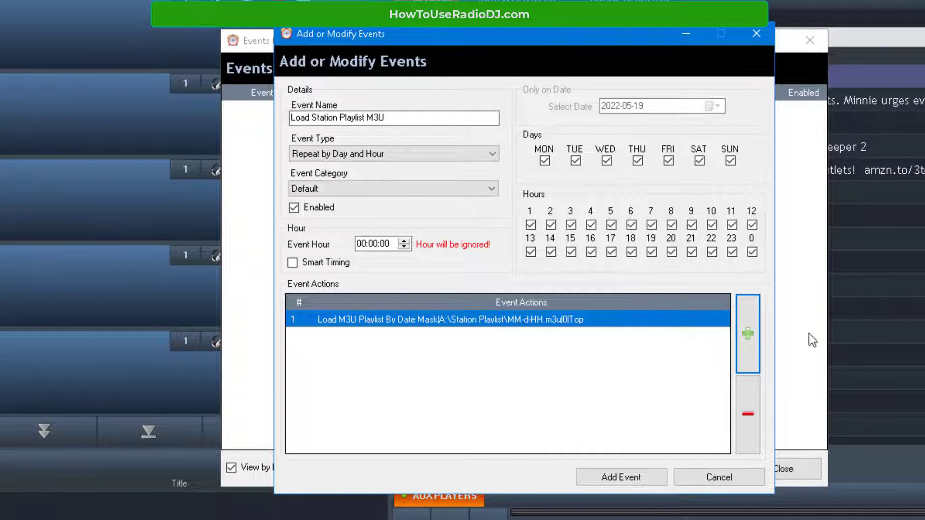
- Add Start Playing (Play!) as the event's second action
left_click(750, 336)
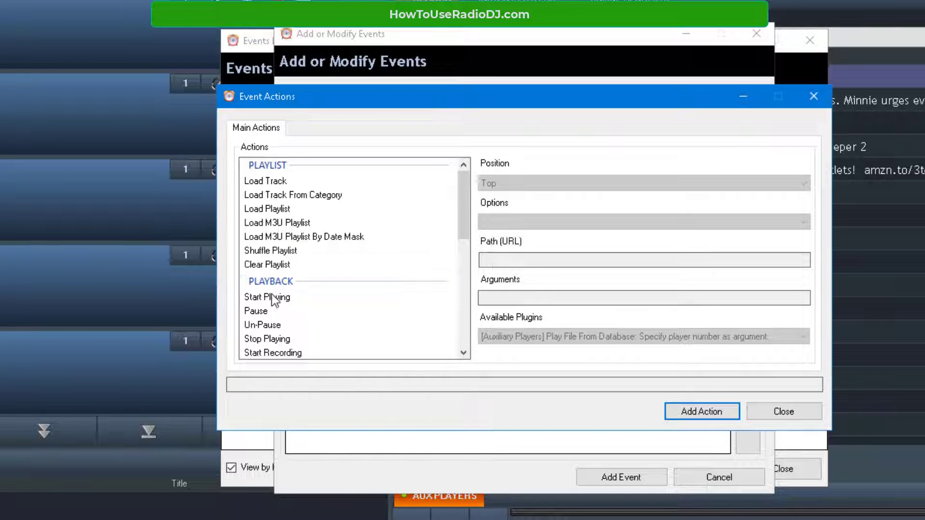
left_click(272, 297)
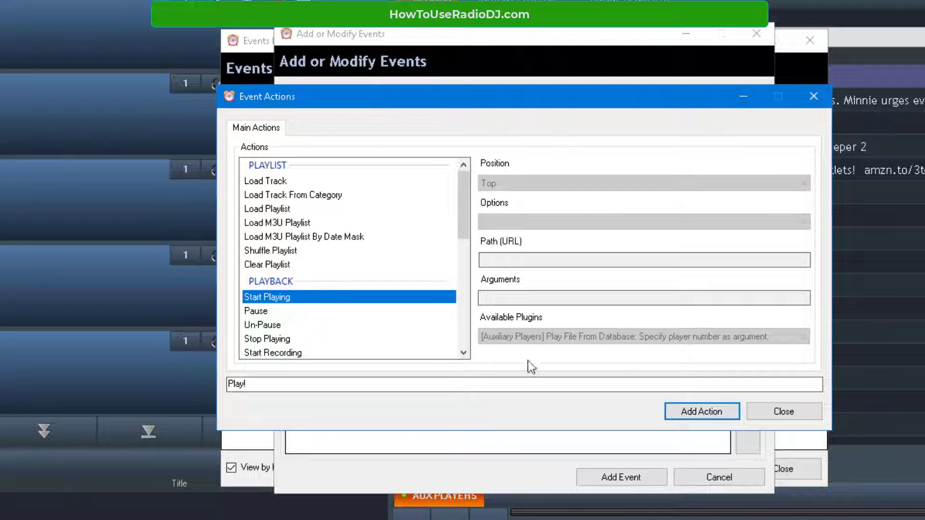
left_click(701, 412)
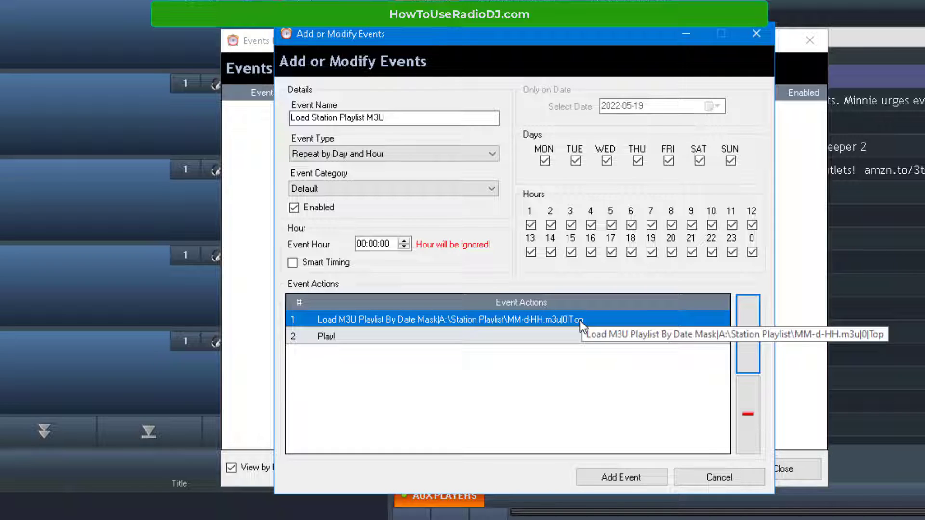
- Replace the event's old action with a new Load M3U Playlist By Date Mask action
left_click(747, 401)
left_click(746, 327)
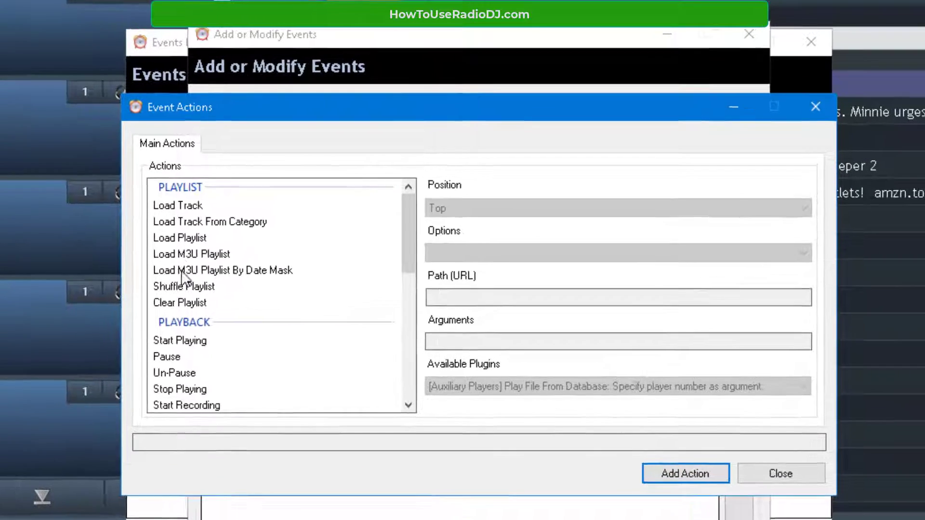
left_click(294, 238)
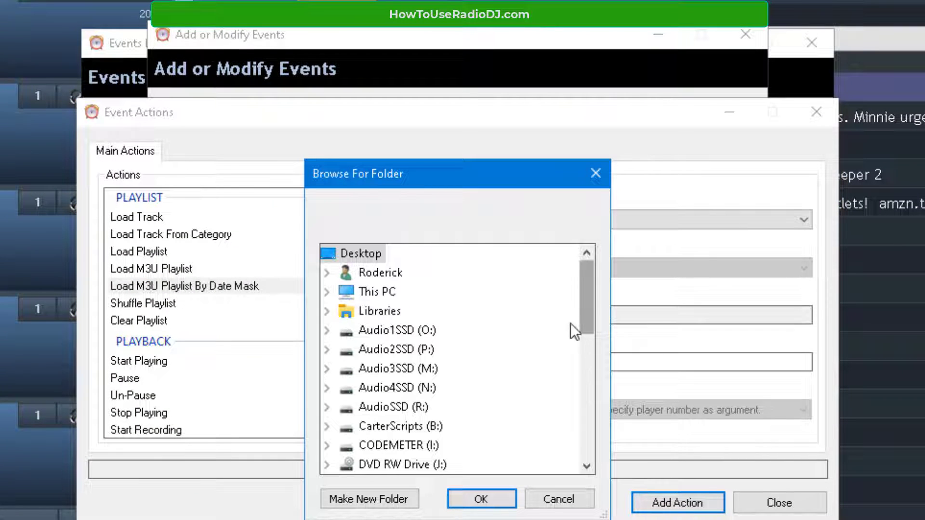
- Set the playlist path to the Station Playlist folder on Studio1A (A:)
left_click(327, 292)
scroll(501, 376, "down", 1)
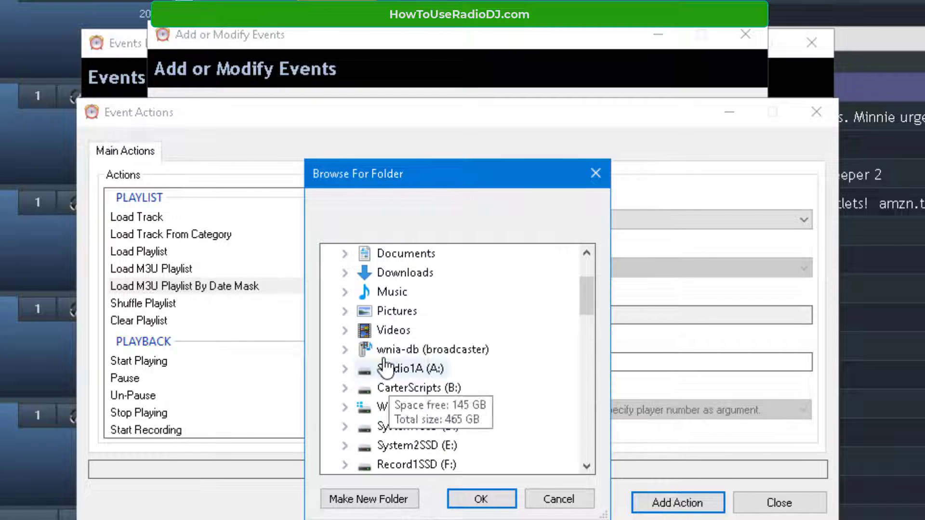
left_click(346, 369)
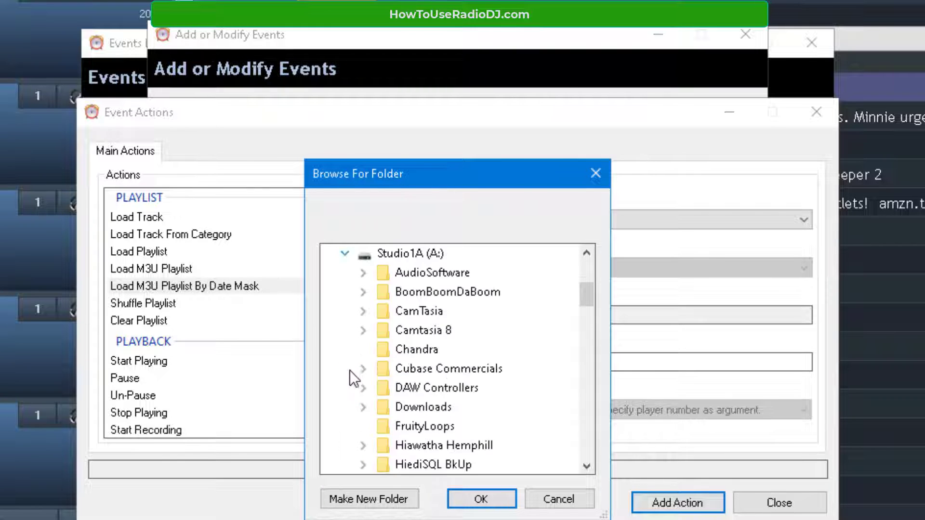
left_click_drag(584, 305, 582, 358)
left_click(432, 312)
left_click(501, 500)
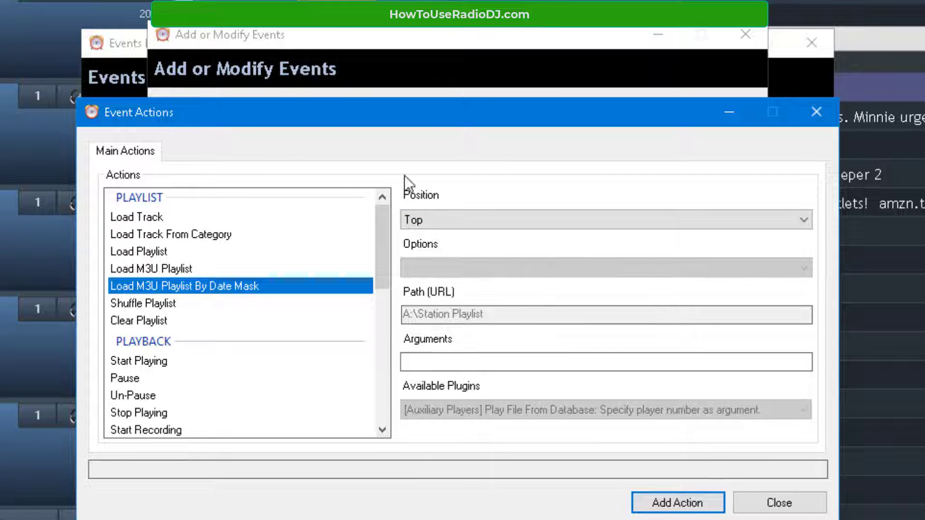
- Keep the queue position at Top and enter the date mask argument MM-d-HH
left_click(439, 217)
left_click(438, 218)
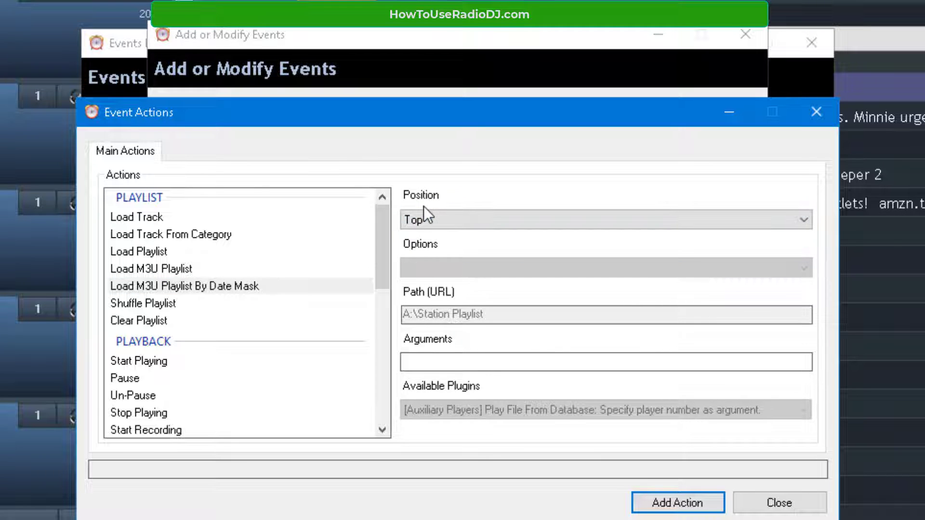
left_click(427, 224)
left_click(415, 249)
left_click(432, 221)
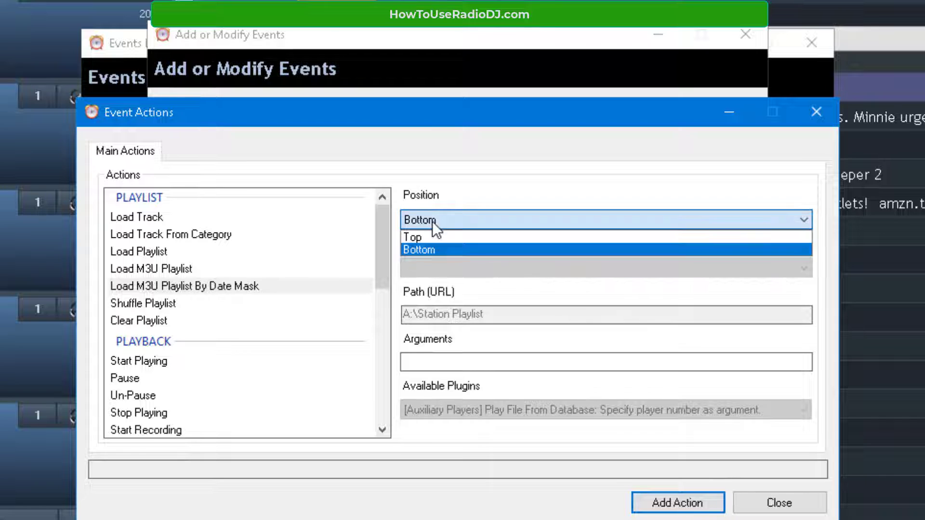
left_click(423, 237)
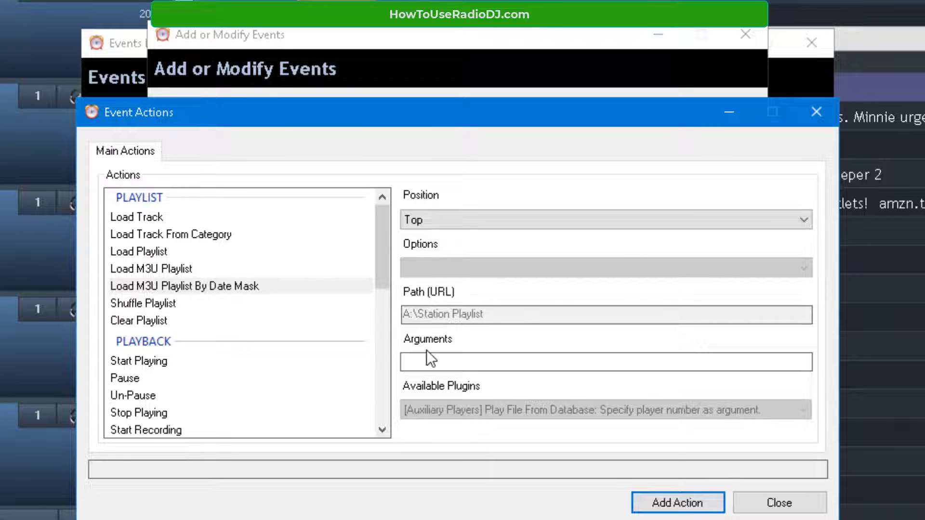
left_click(431, 364)
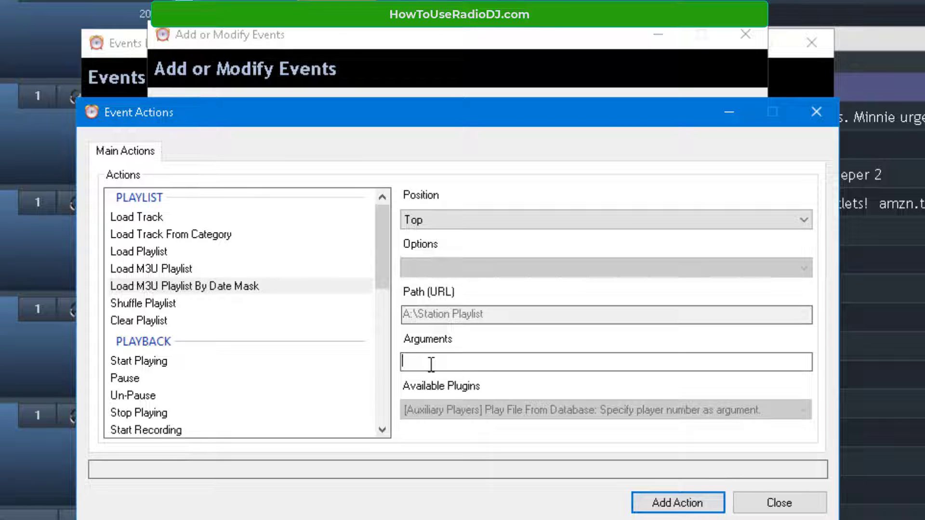
type("MM")
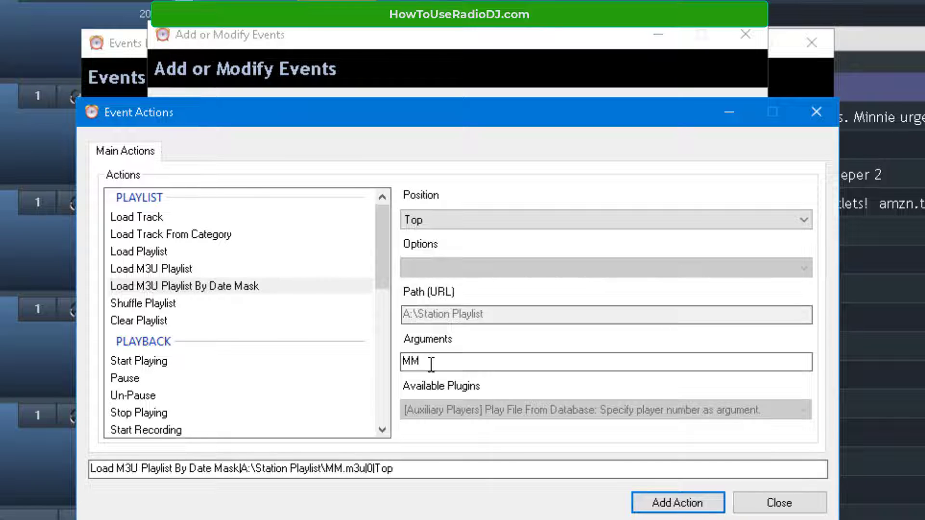
type("-d")
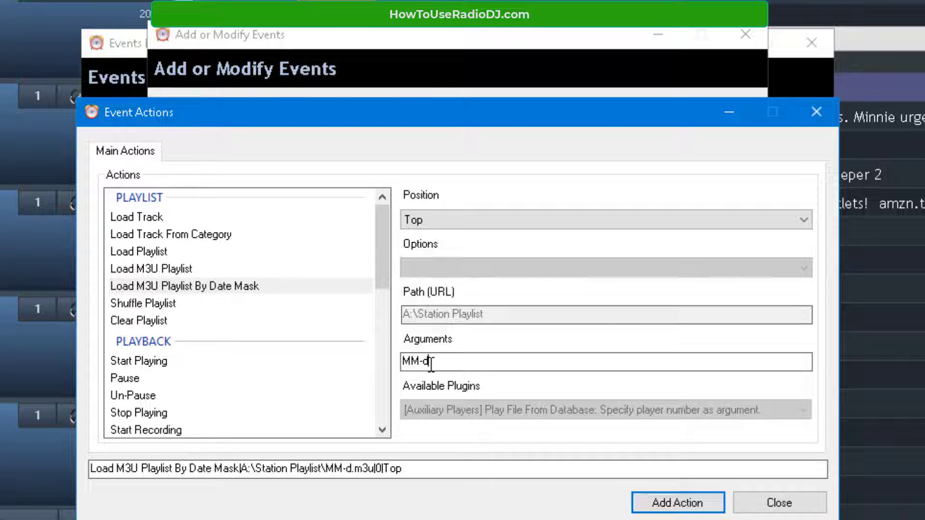
type("-HH")
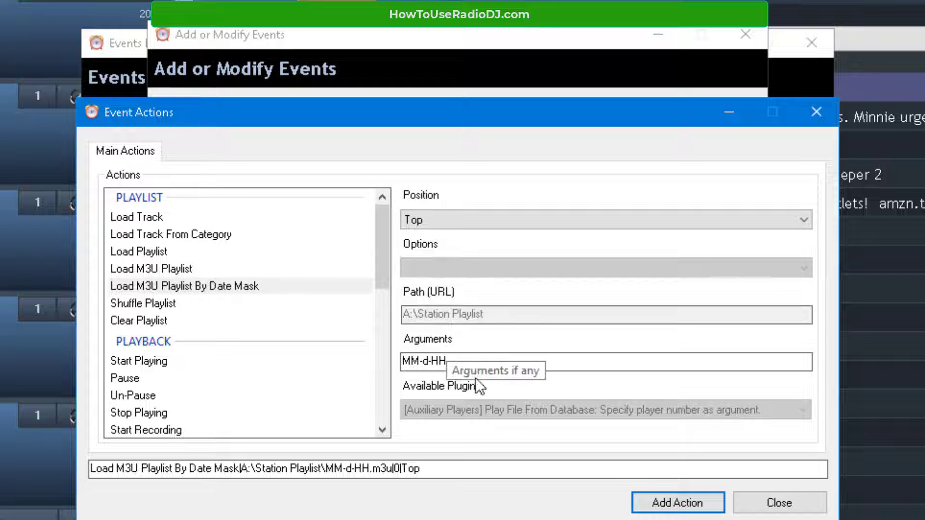
- Add the date-mask M3U action to the event and move it above Play!
left_click(684, 502)
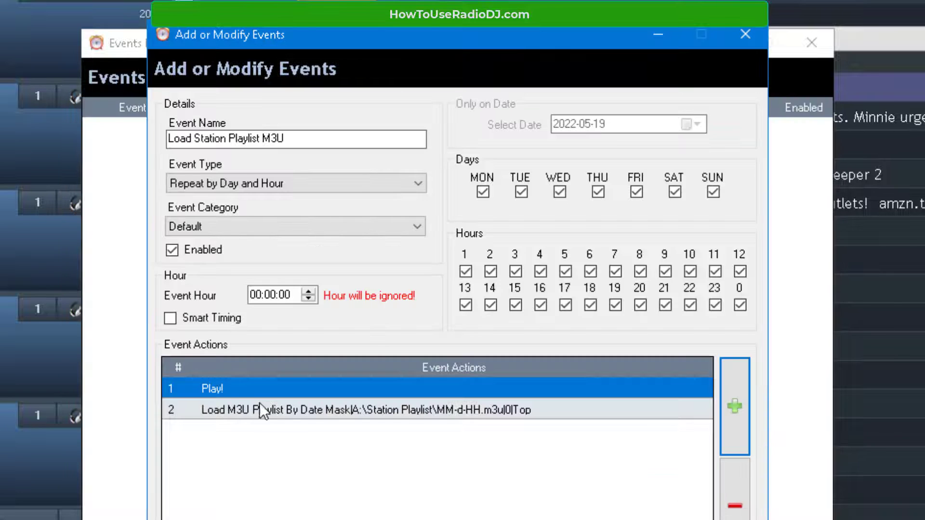
left_click(180, 408)
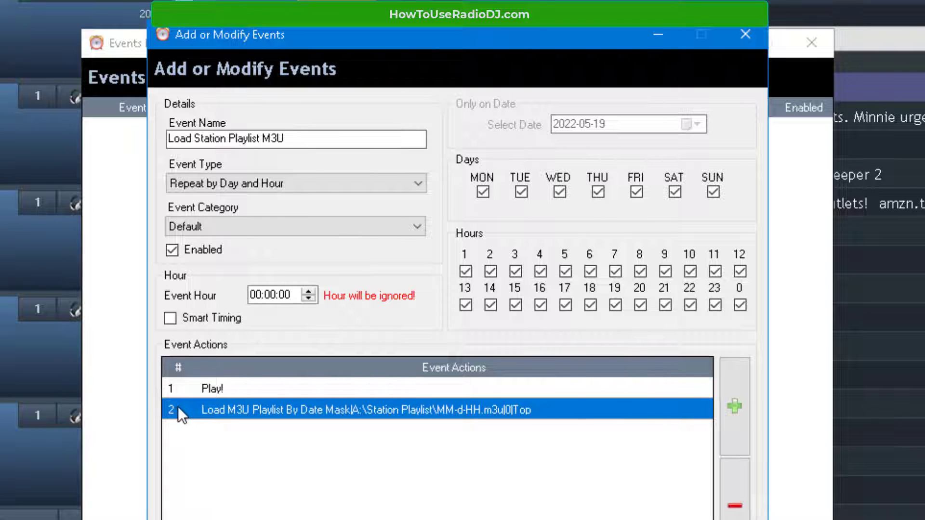
left_click_drag(175, 407, 176, 385)
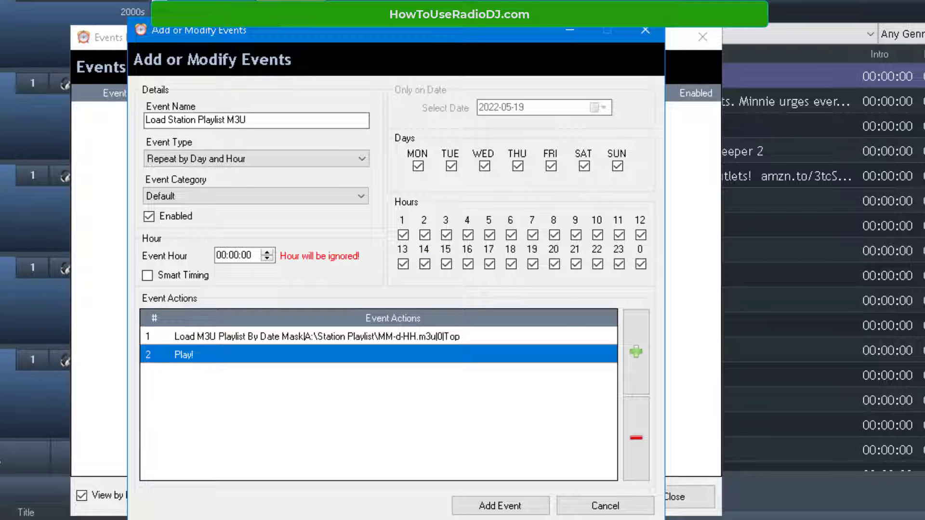
- Save the hourly Load Station Playlist M3U event, refresh the Events List and close it
left_click(517, 498)
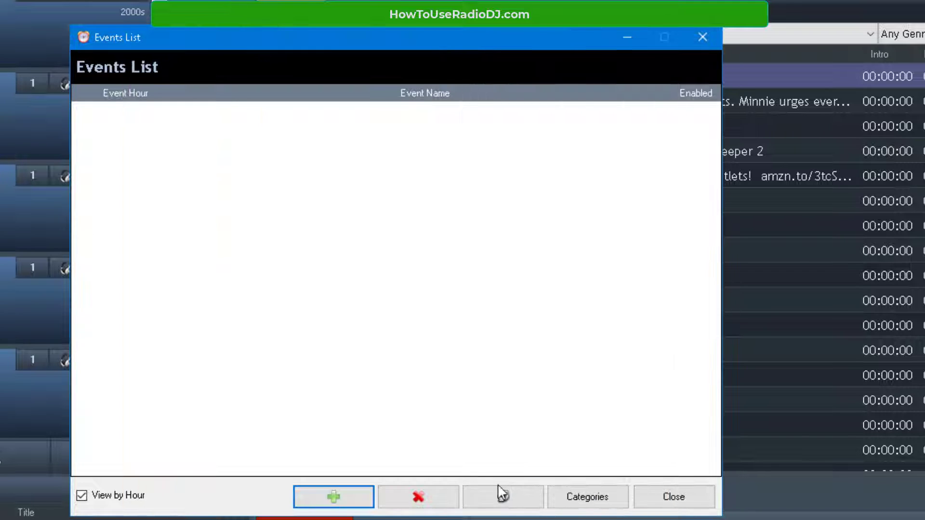
left_click(513, 496)
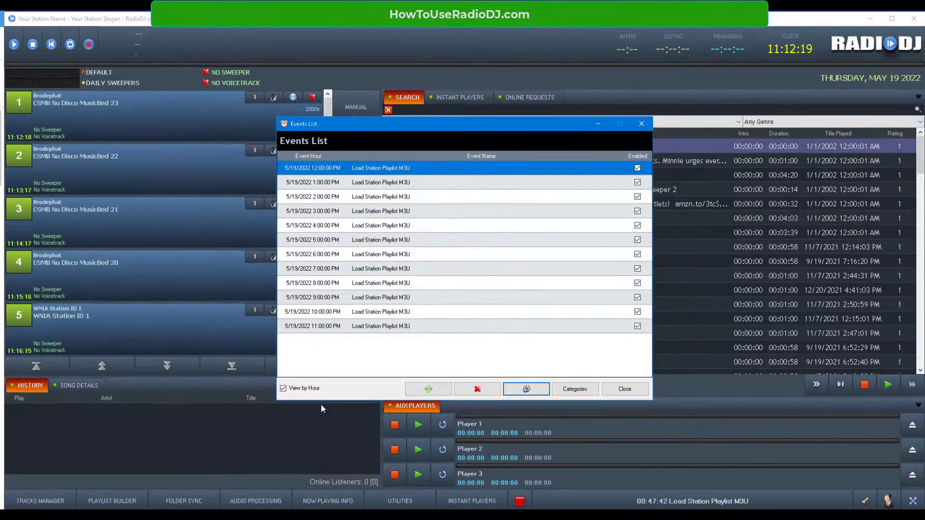
left_click(622, 390)
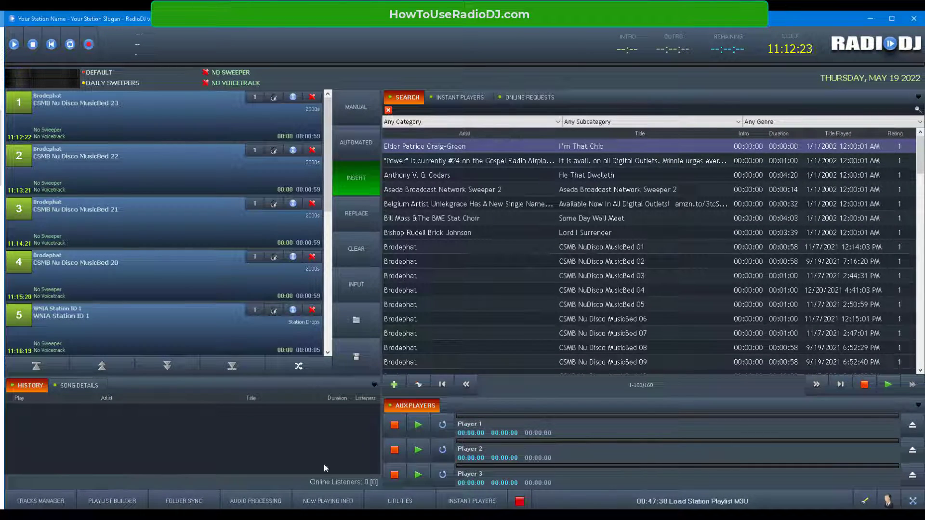
- Open the saved Gospel Playlist from the Playlists dropdown in the Playlist Builder
left_click(122, 504)
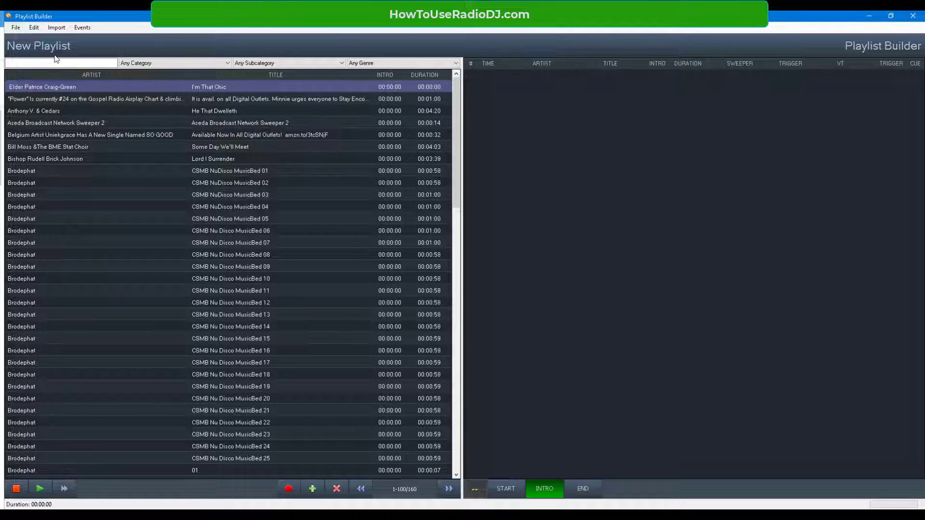
left_click(17, 29)
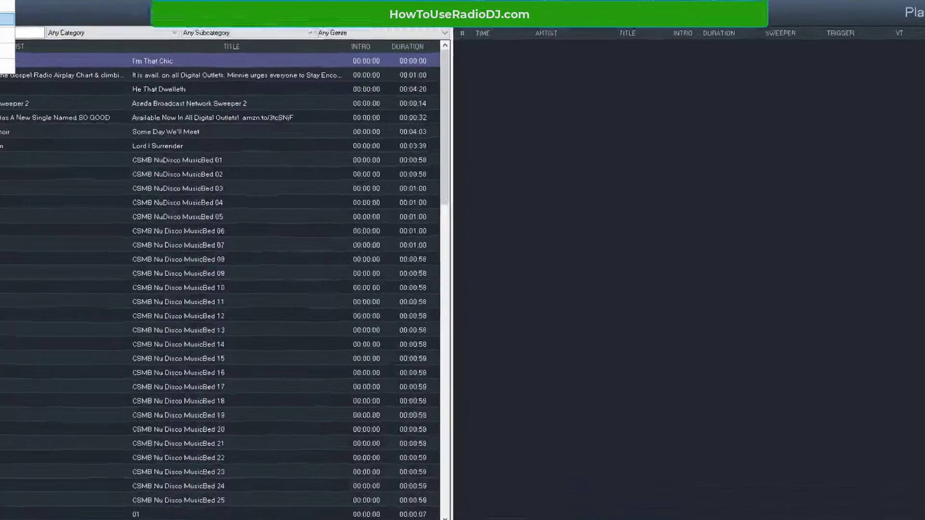
left_click(22, 50)
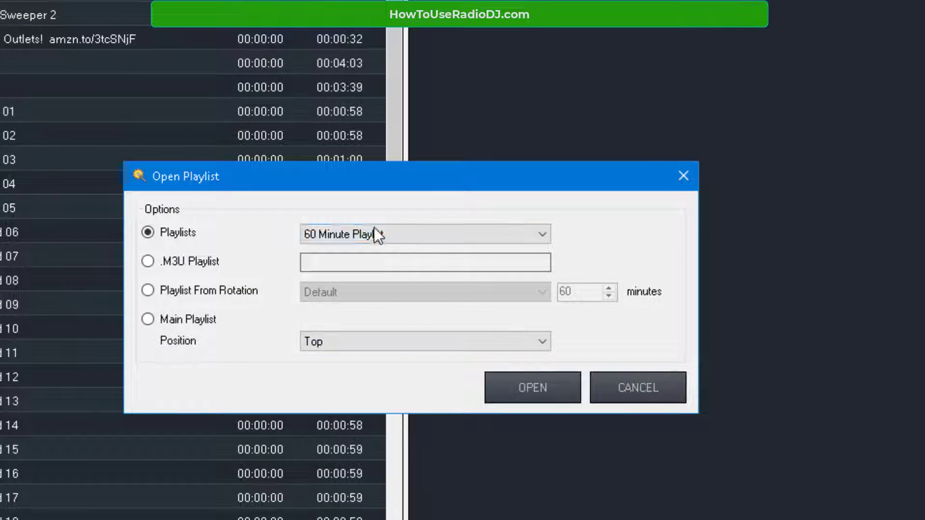
left_click(371, 228)
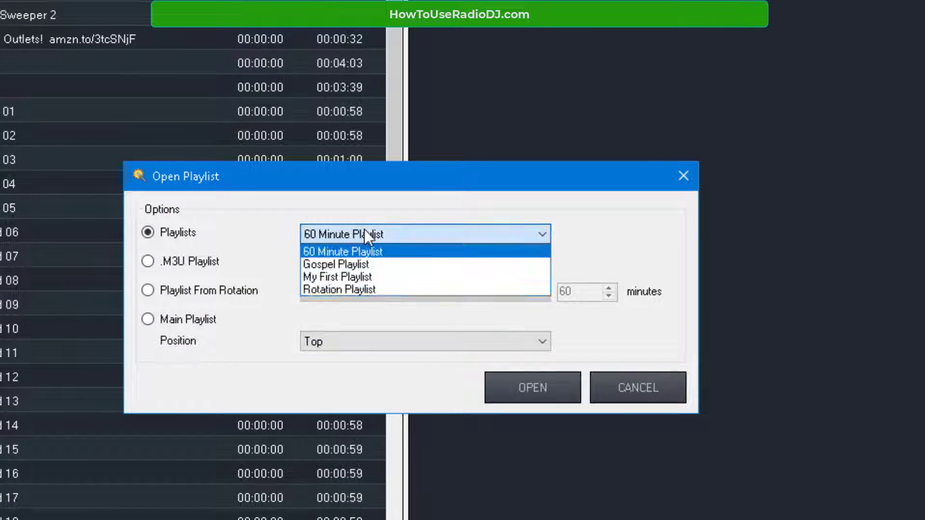
left_click(347, 264)
left_click(542, 389)
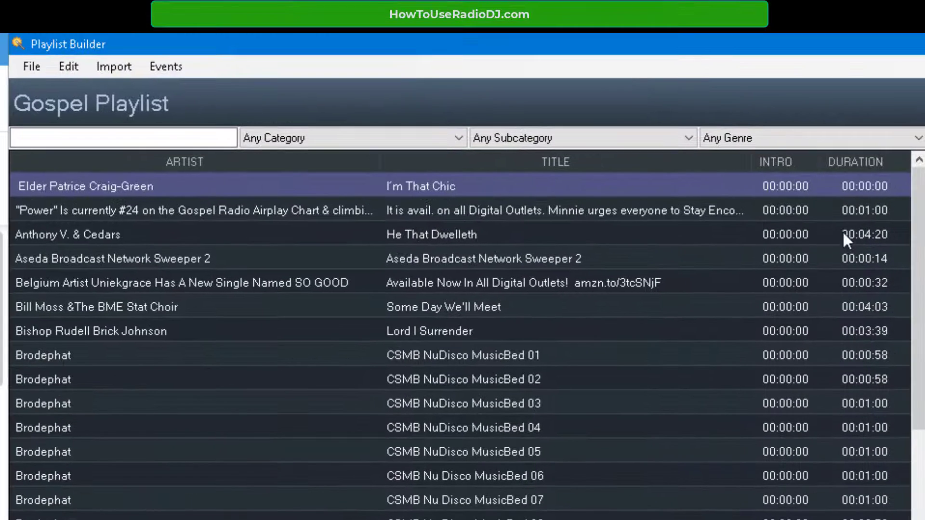
- Save the playlist as an M3U, replacing A:\Station Playlist\05-19-11.m3u
left_click(31, 67)
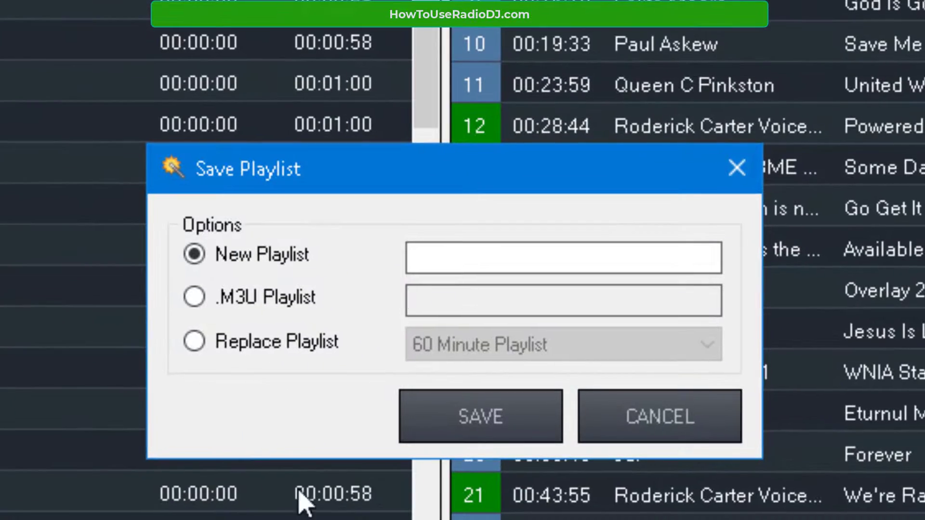
left_click(213, 296)
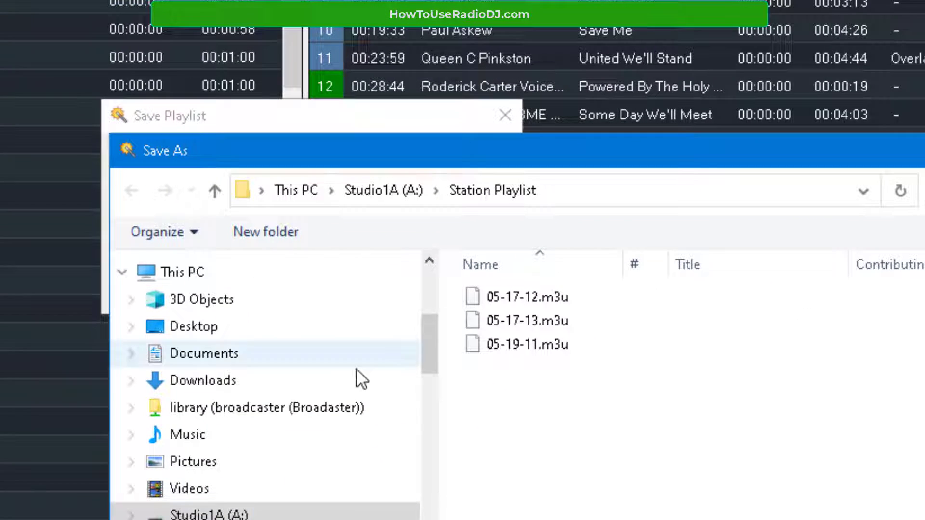
left_click(516, 345)
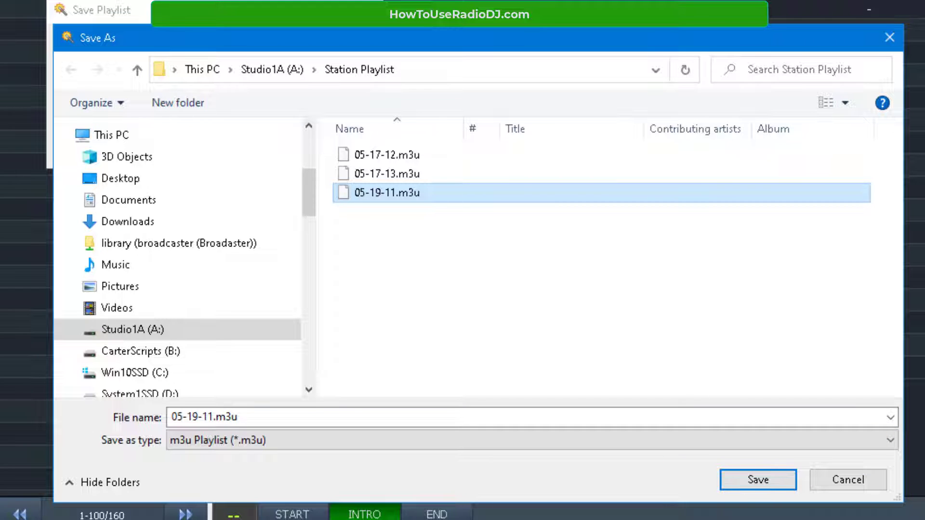
left_click(746, 481)
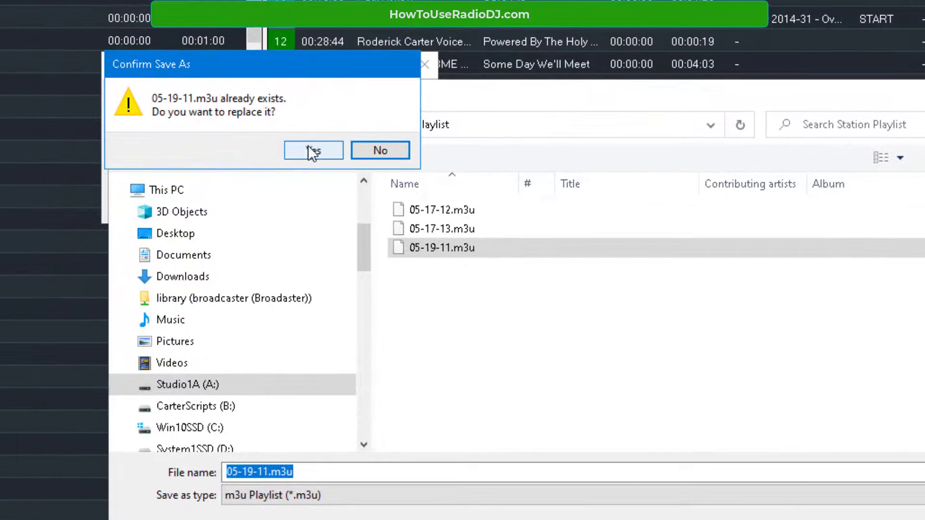
left_click(308, 145)
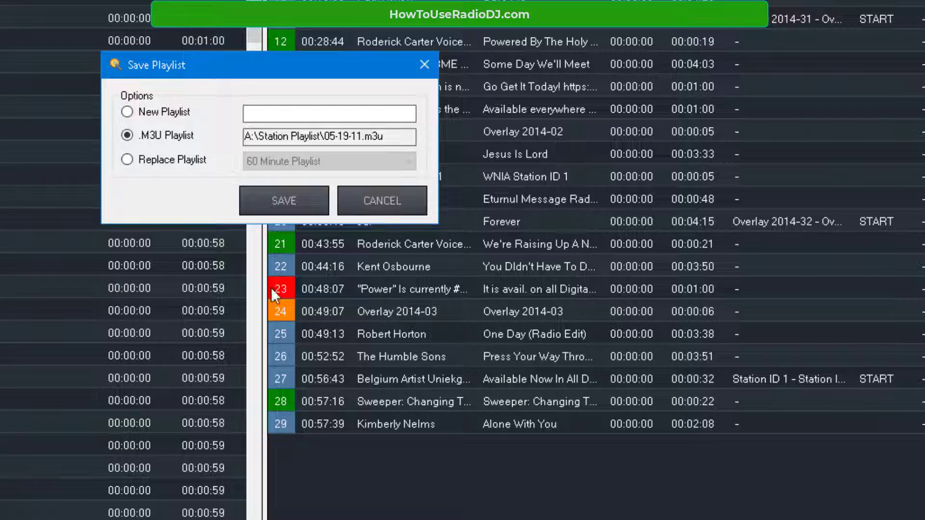
left_click(300, 206)
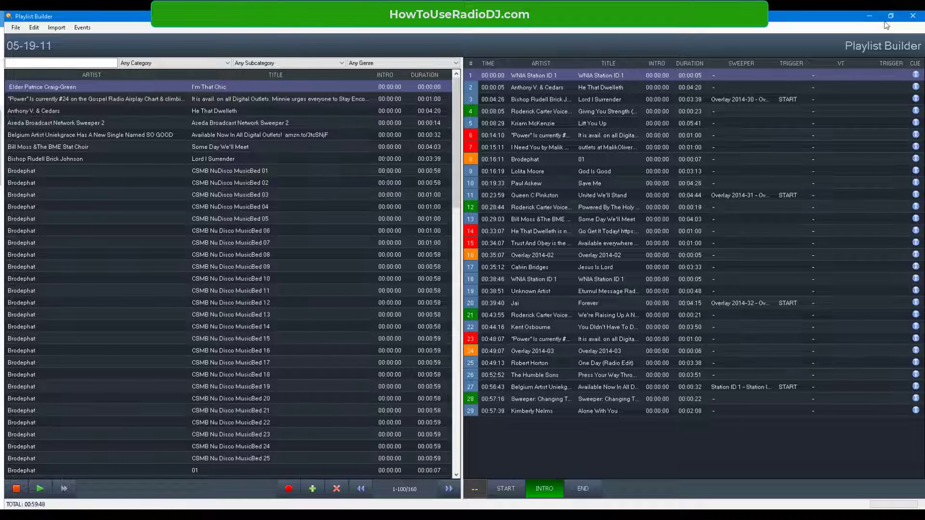
- Close the Playlist Builder and reschedule the Load Station Playlist M3U event to minute 14
left_click(919, 17)
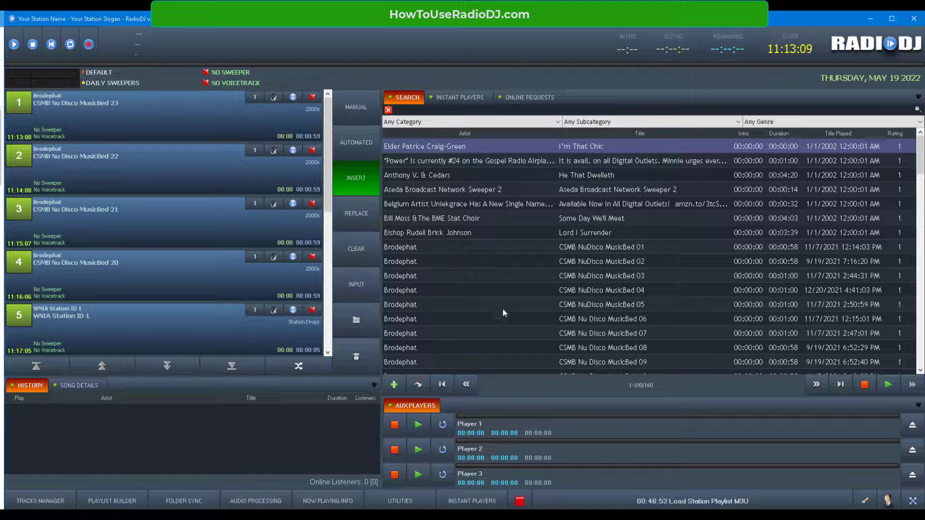
left_click(716, 503)
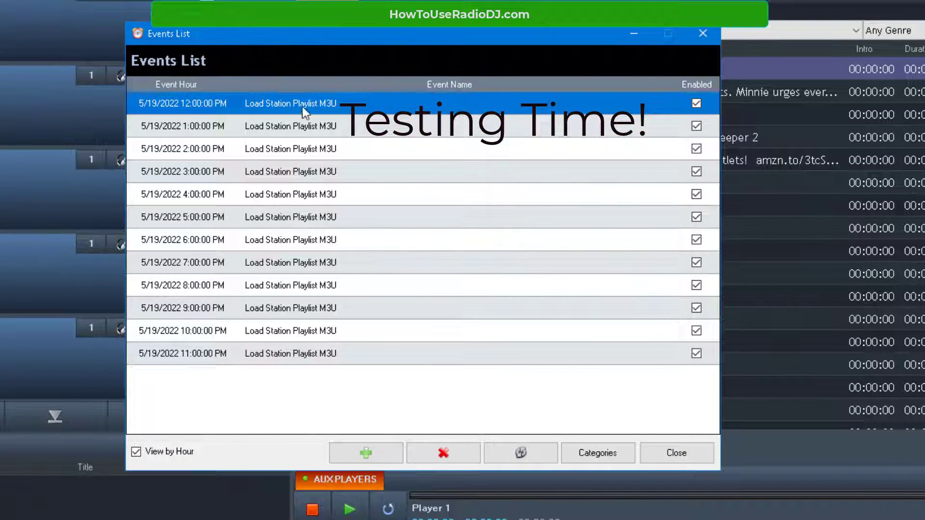
double_click(301, 105)
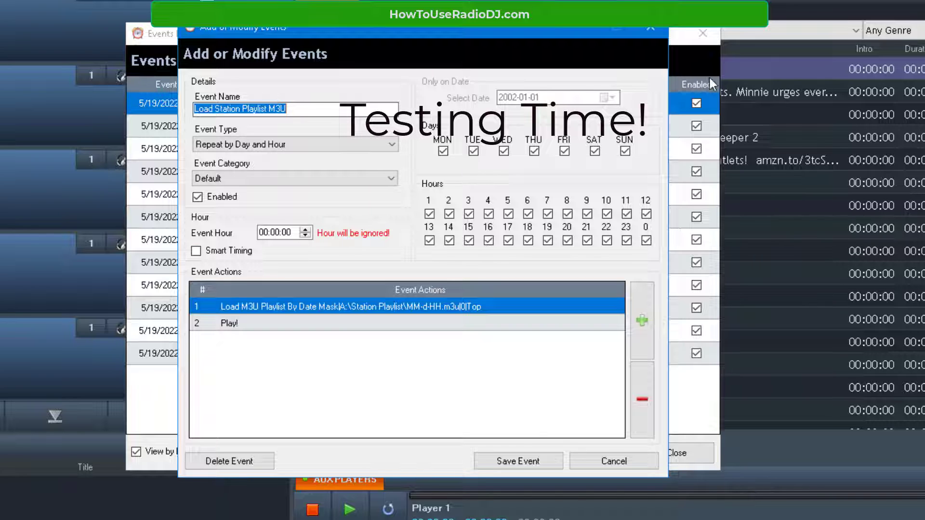
left_click(279, 236)
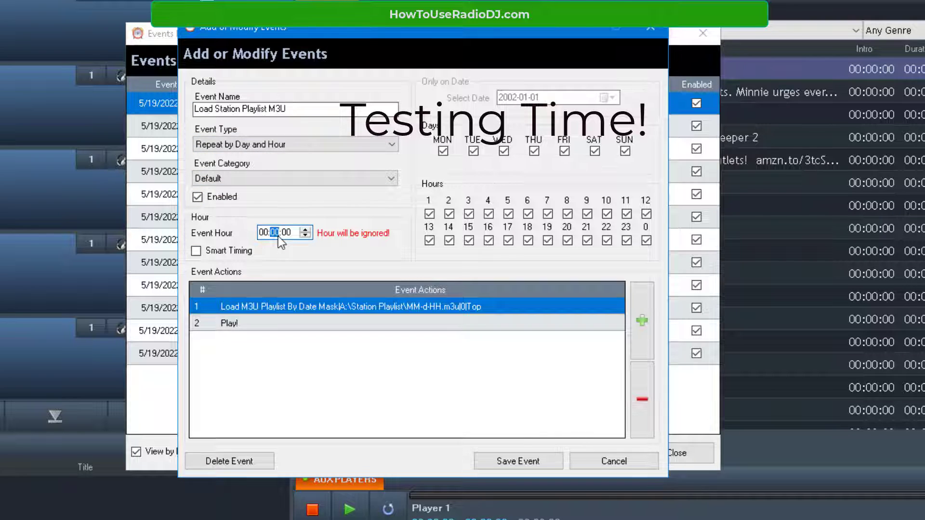
type("14")
left_click(524, 455)
left_click(682, 458)
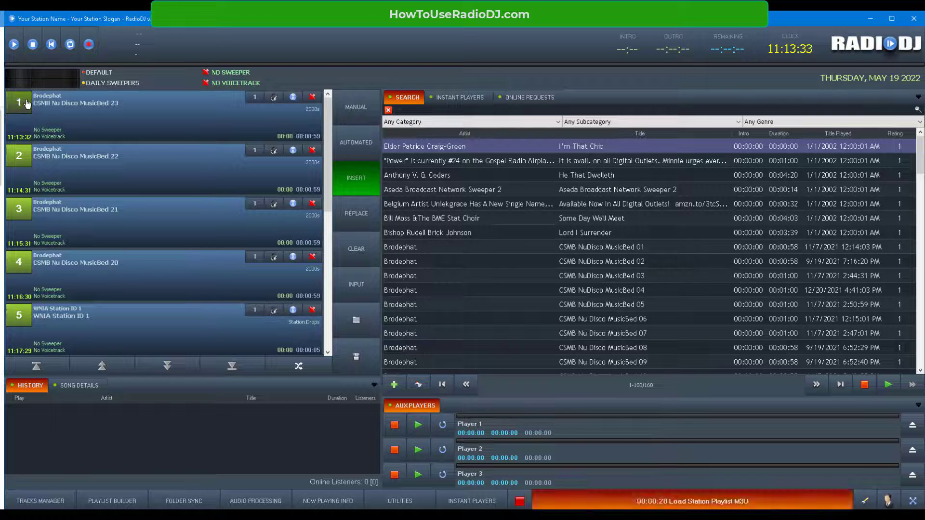
- Play the first queued track and switch playback into AutoDJ mode
double_click(44, 102)
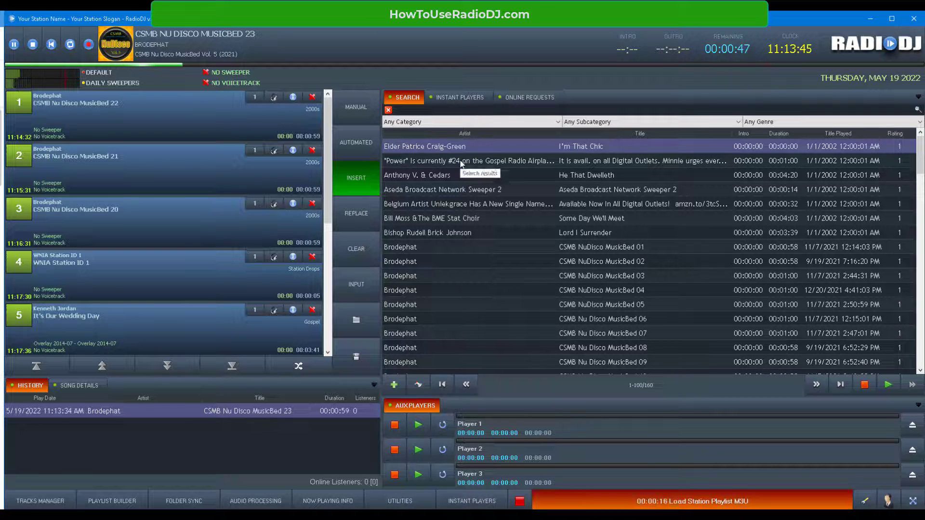
left_click(371, 112)
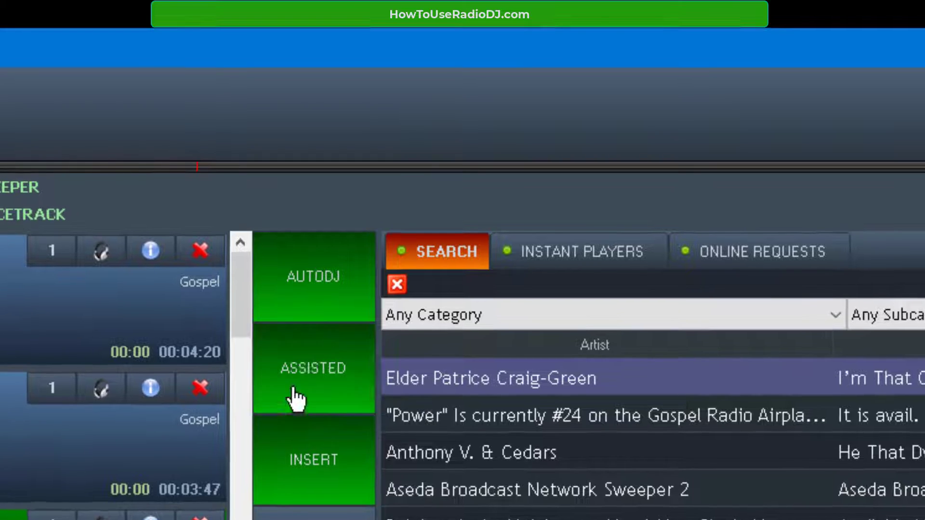
left_click(295, 399)
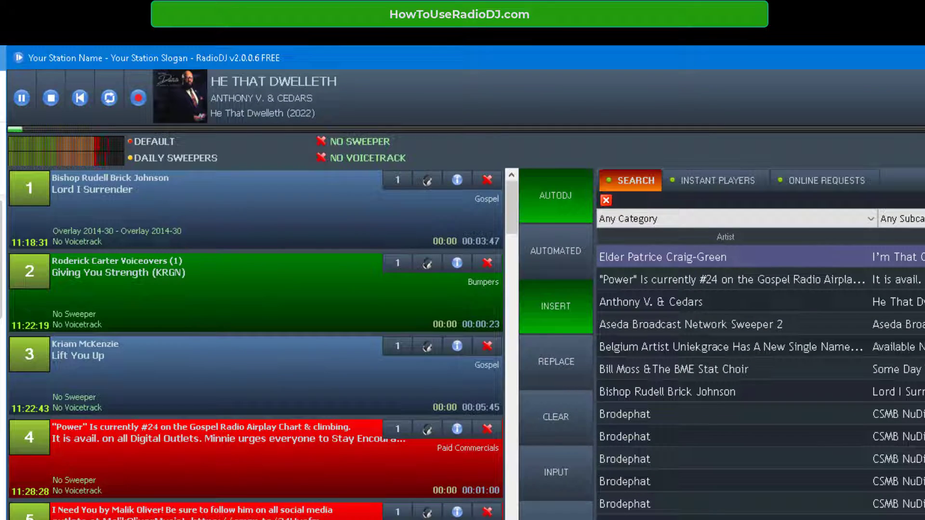
left_click(576, 218)
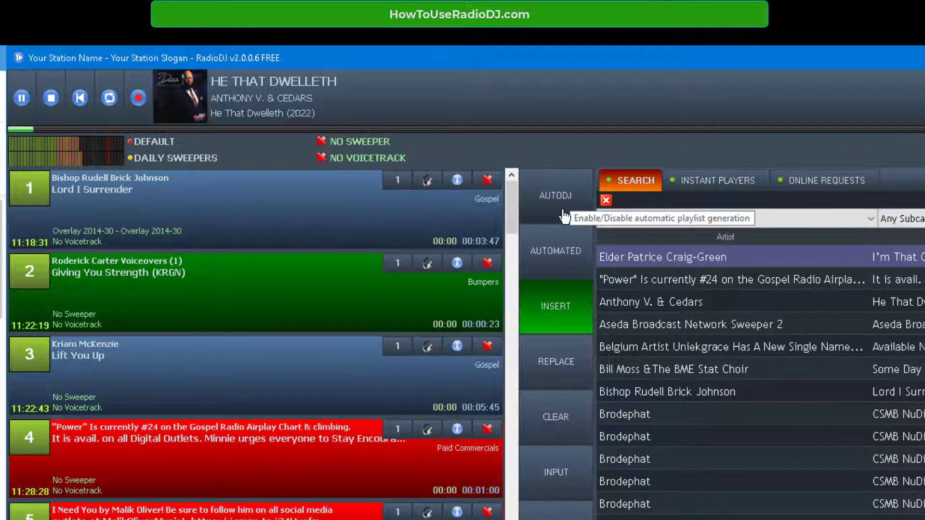
left_click(562, 219)
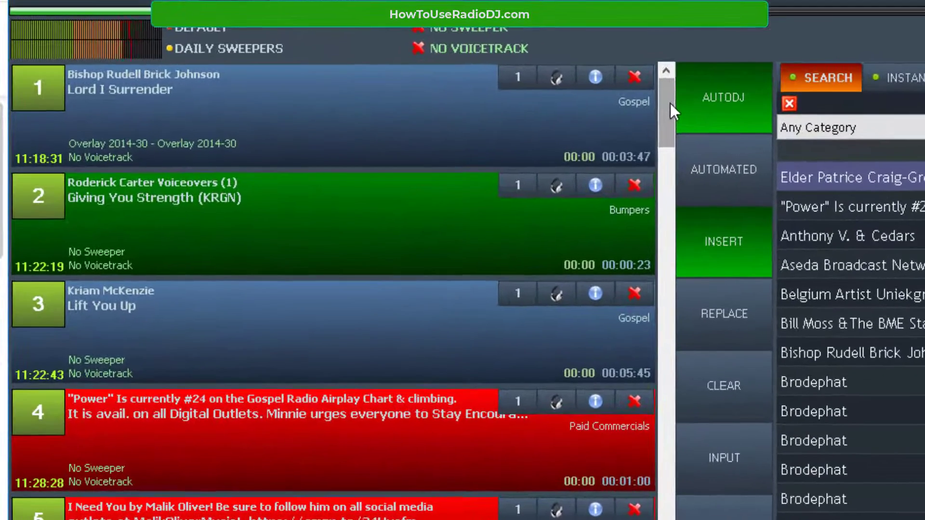
left_click_drag(669, 103, 652, 440)
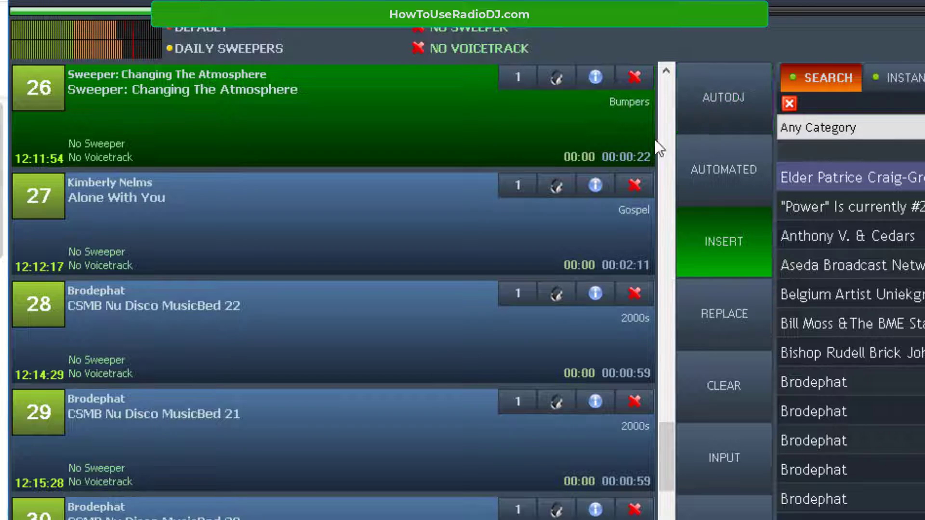
left_click(725, 100)
left_click(725, 100)
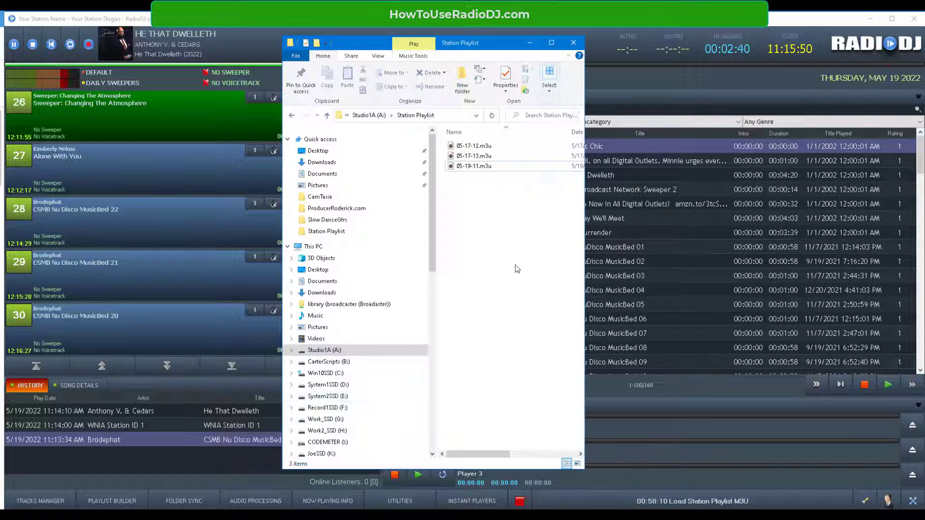
- Open the Station Playlist folder and highlight the 05-19-11.m3u file
left_click(463, 168)
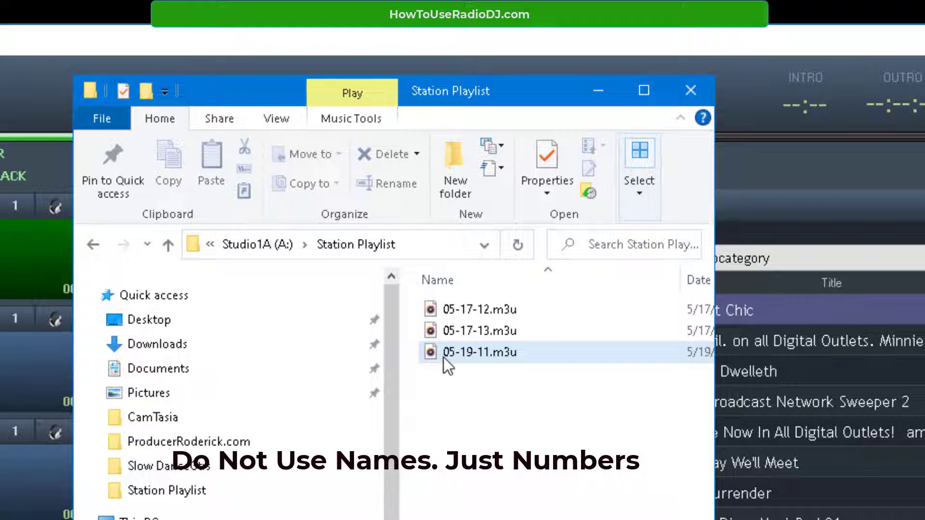
left_click(443, 356)
left_click(455, 376)
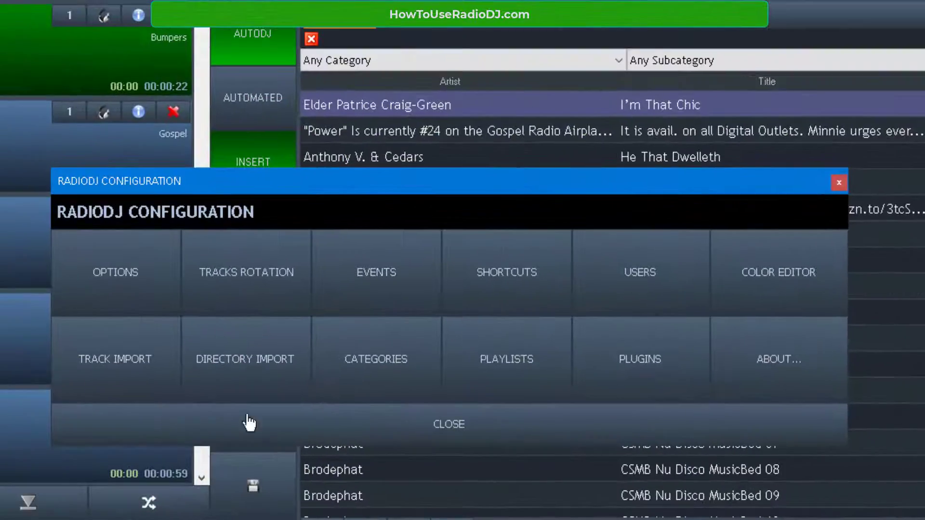
- Check the dddd, MMMM d yyyy date format in Options, then cancel the settings
left_click(124, 273)
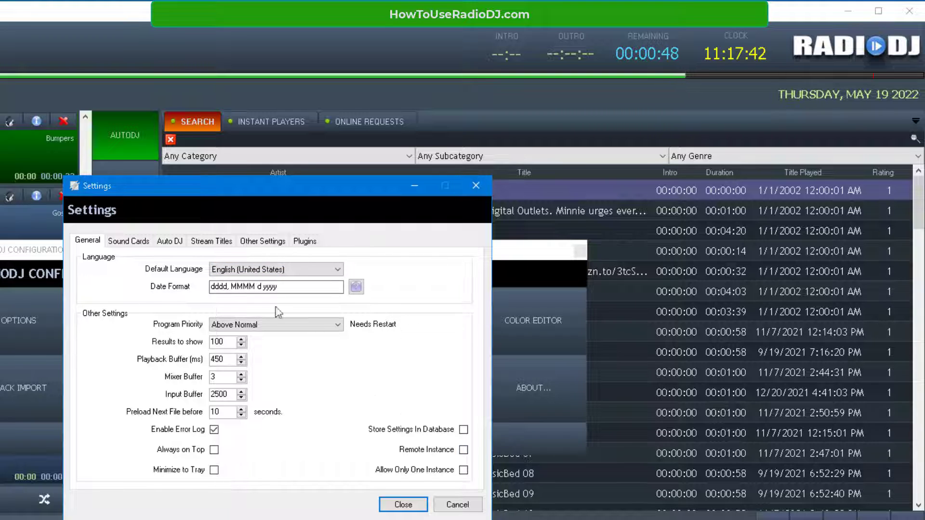
left_click(456, 504)
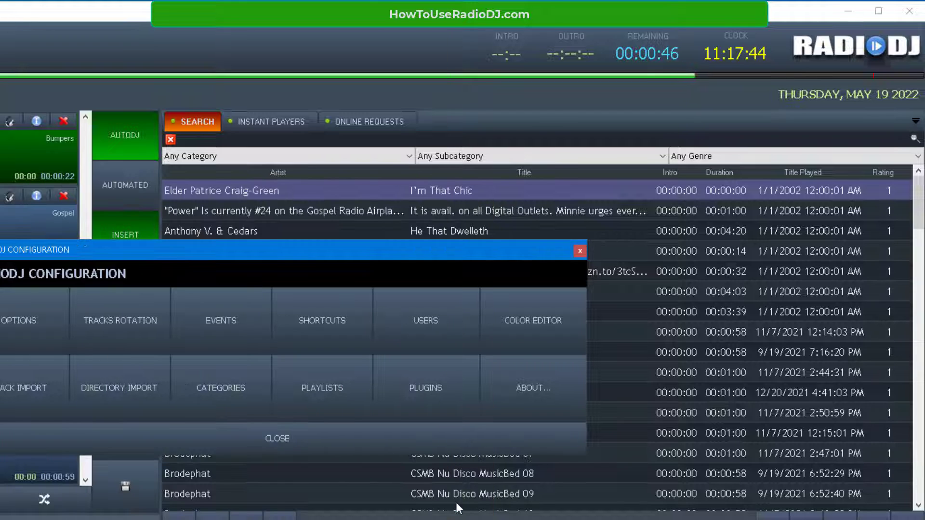
- Close the configuration panel and return to File Explorer to select 05-19-11.m3u
left_click(270, 438)
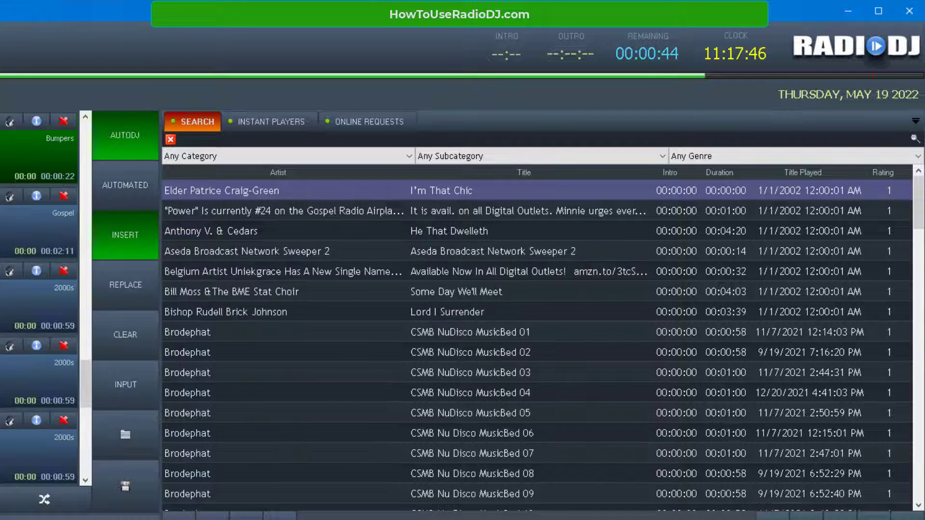
key("alt+Tab")
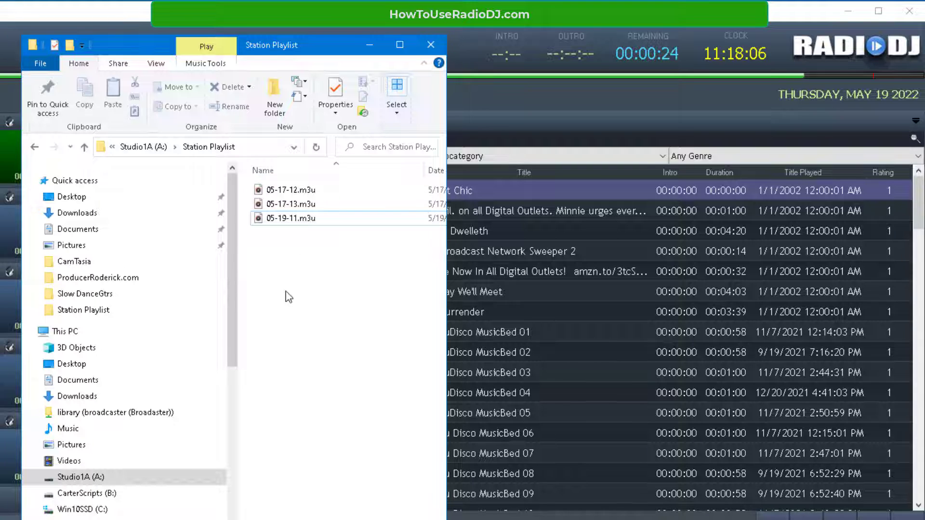
left_click(275, 222)
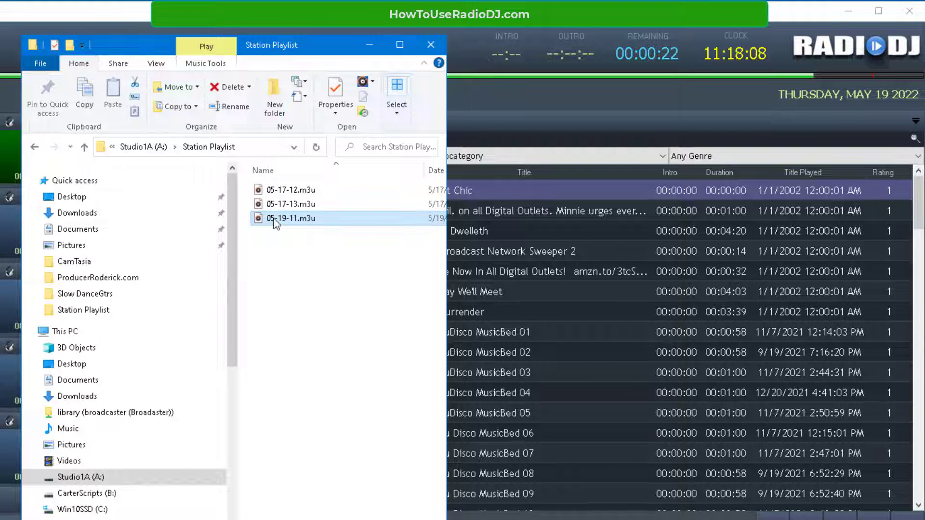